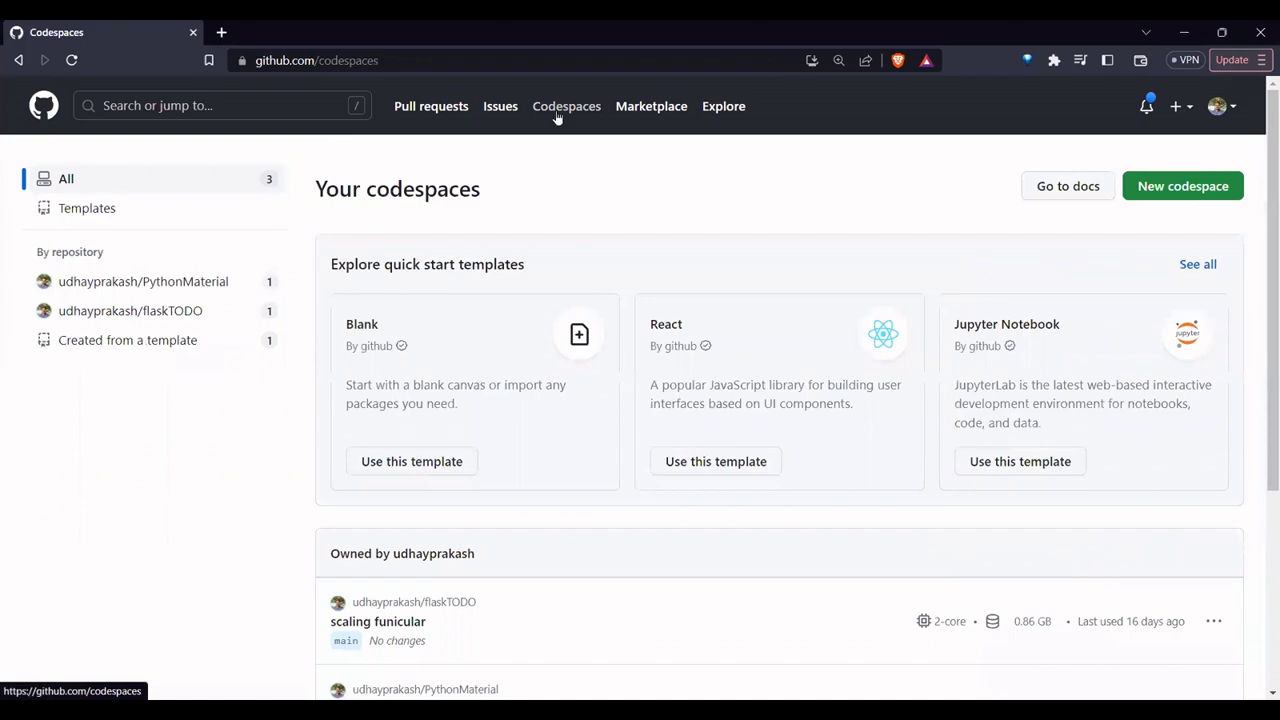
left_click(1177, 190)
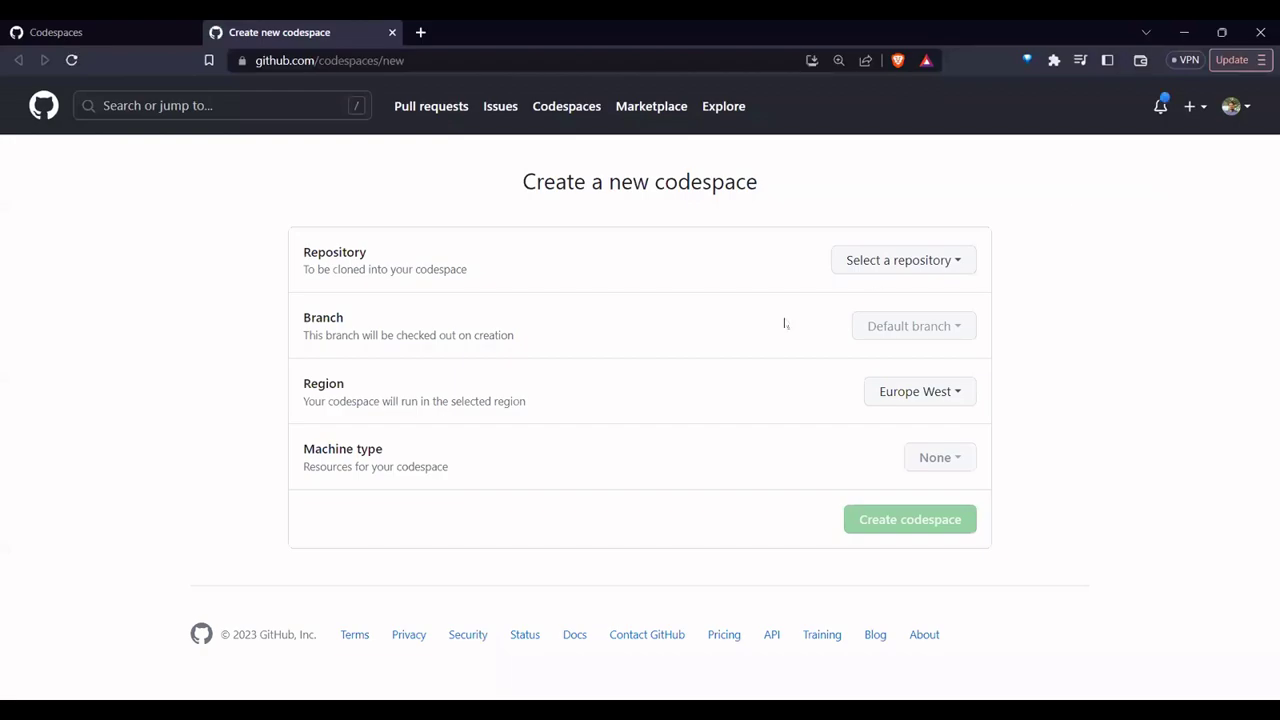
left_click(948, 262)
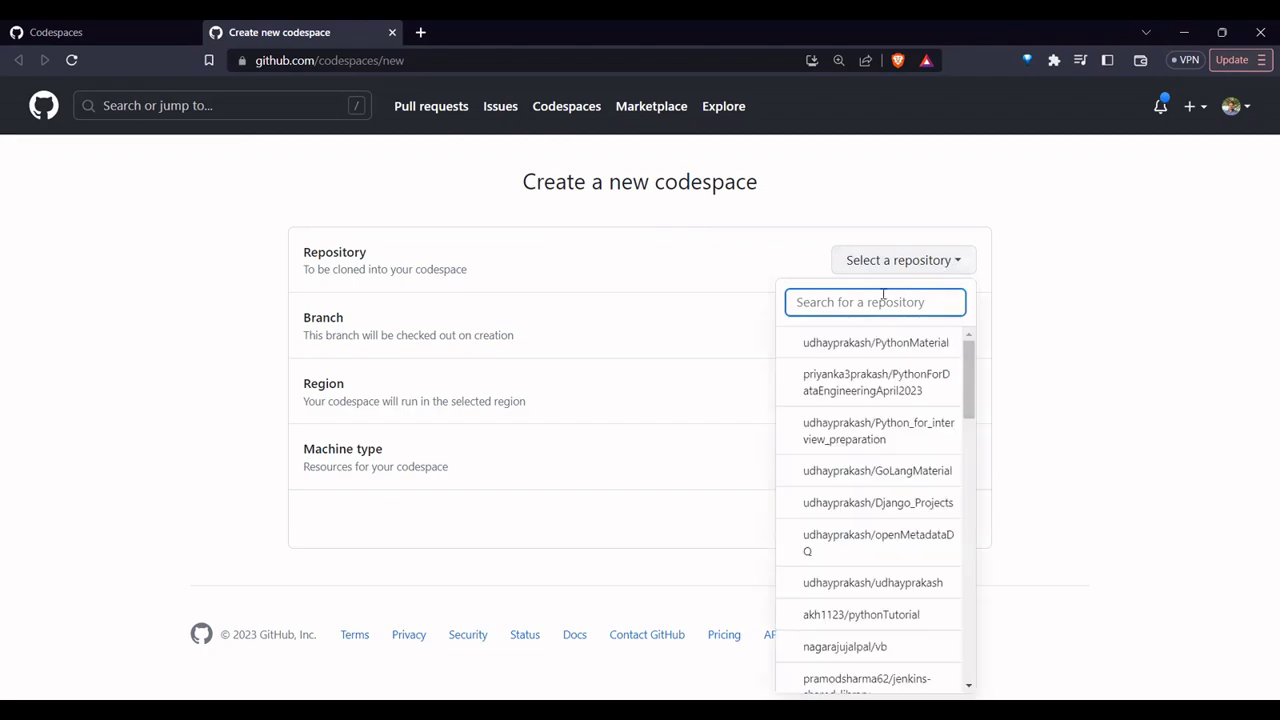
left_click(109, 520)
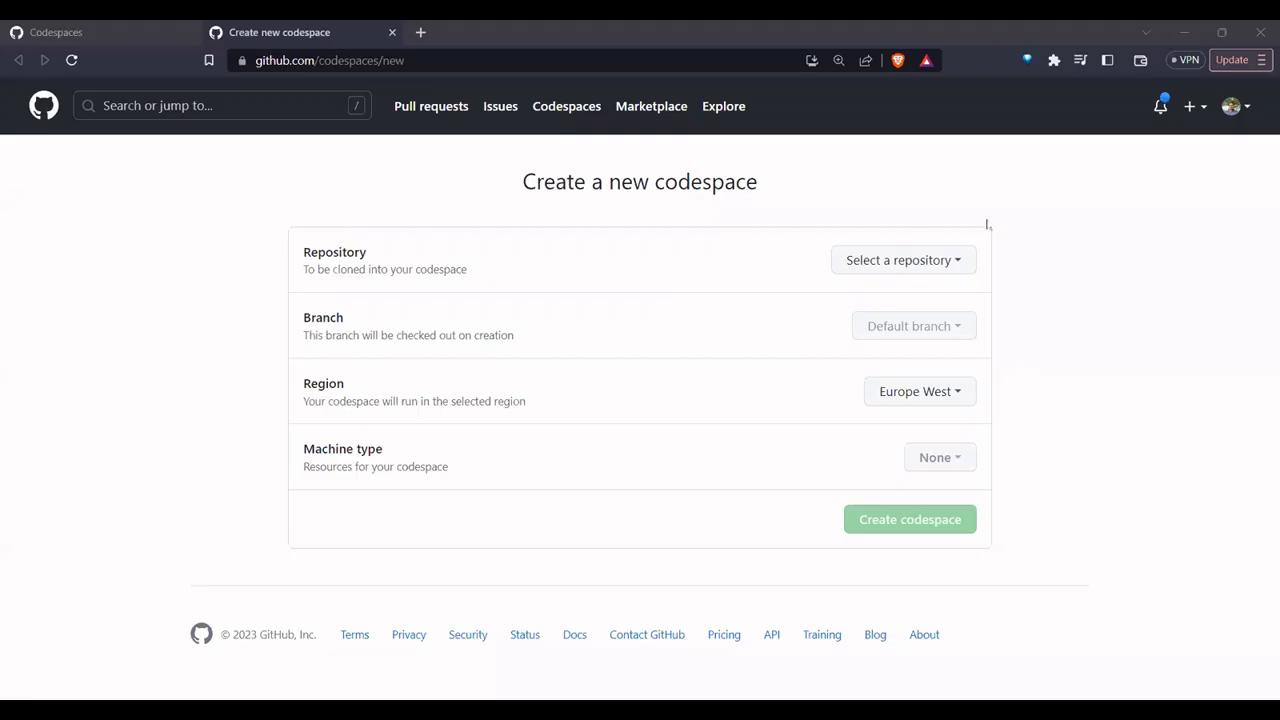
Step: Start a new GitHub repository named GoTrainingJune2023 with the description "Go language Training"
left_click(1196, 106)
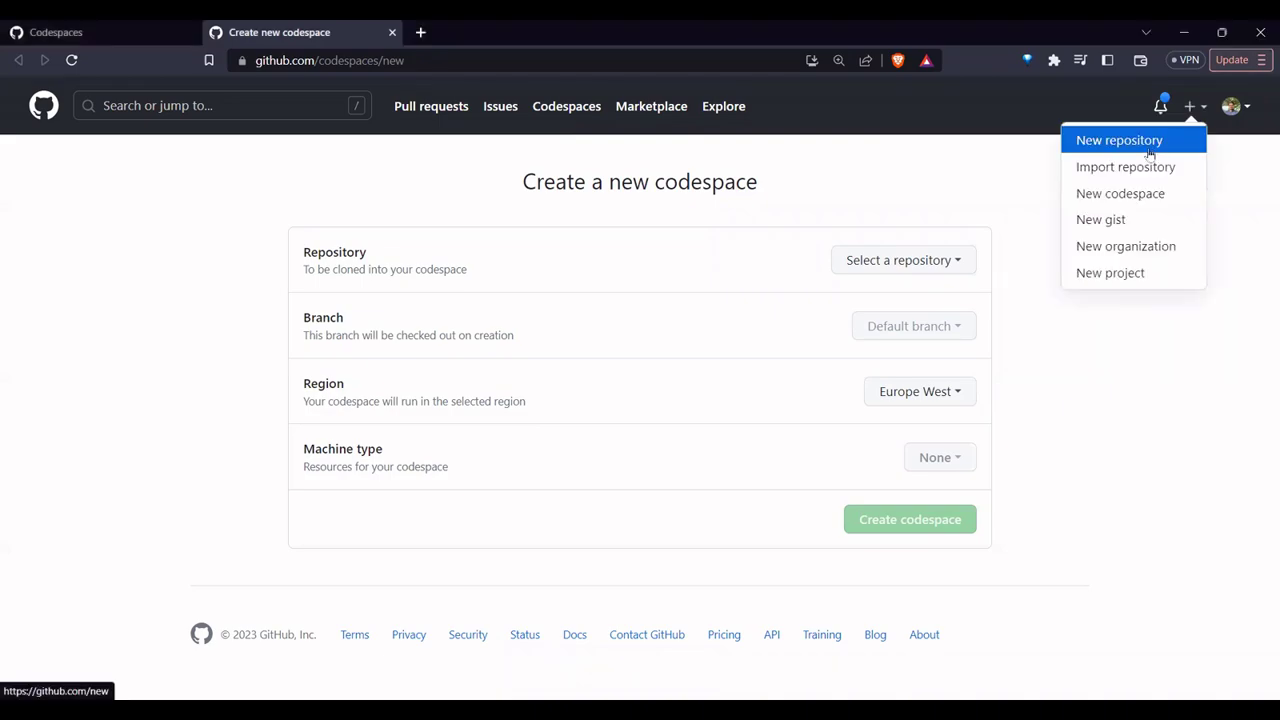
left_click(1150, 153)
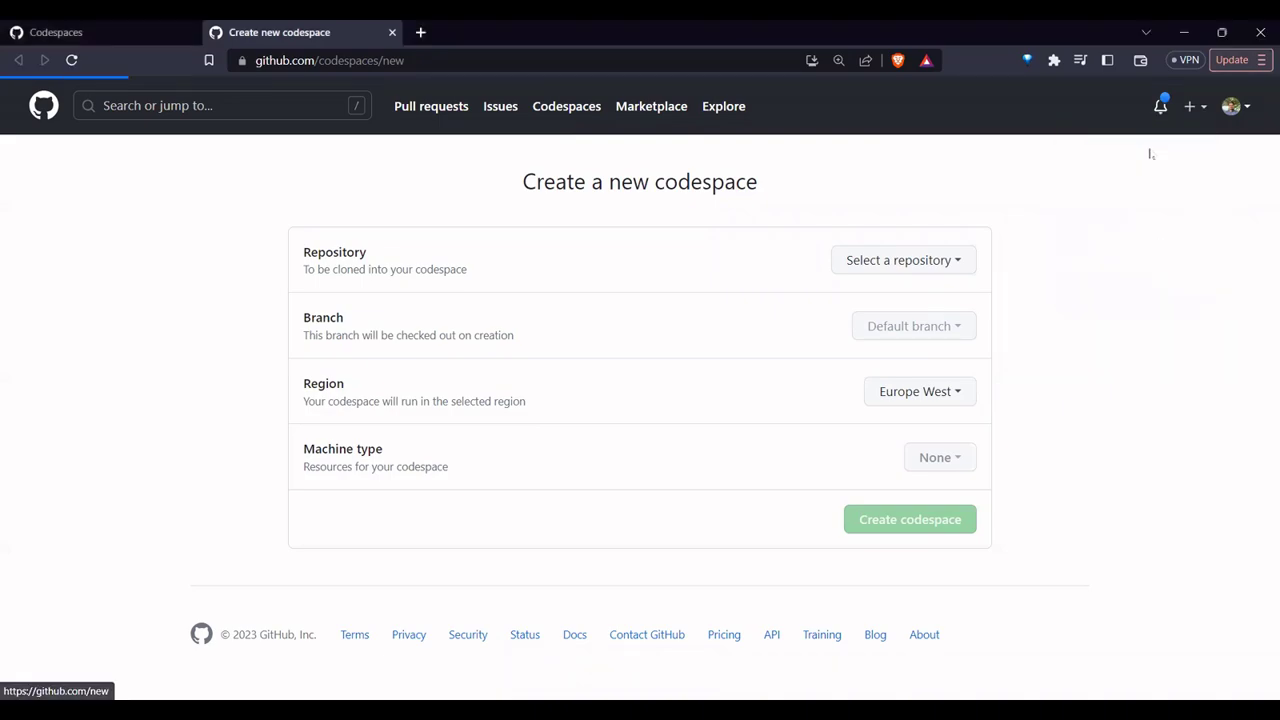
left_click(559, 332)
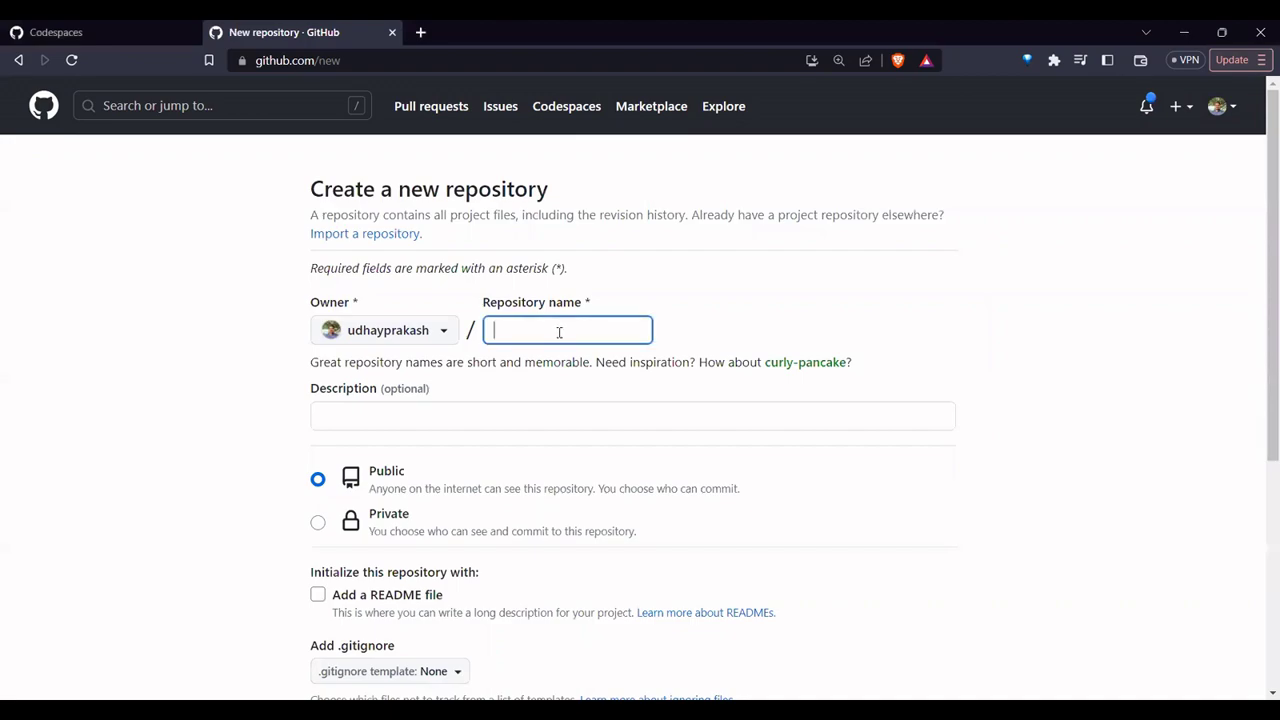
type("Go")
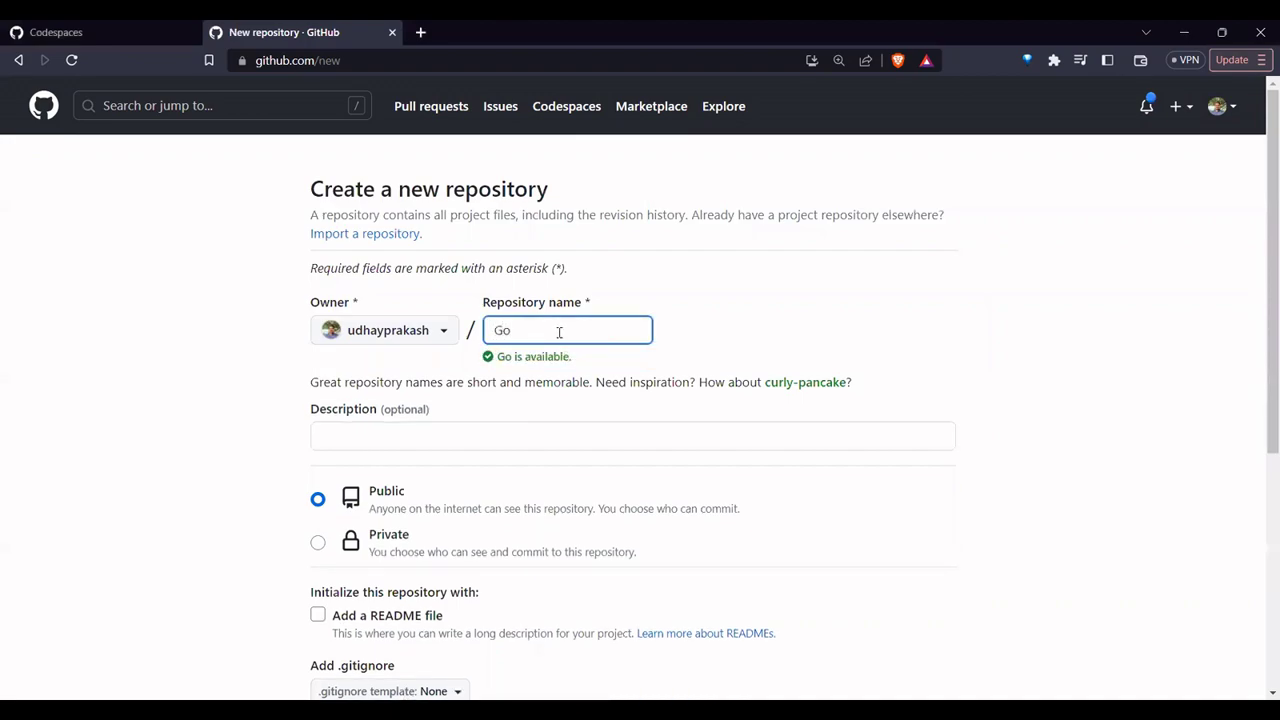
type("Training June2023")
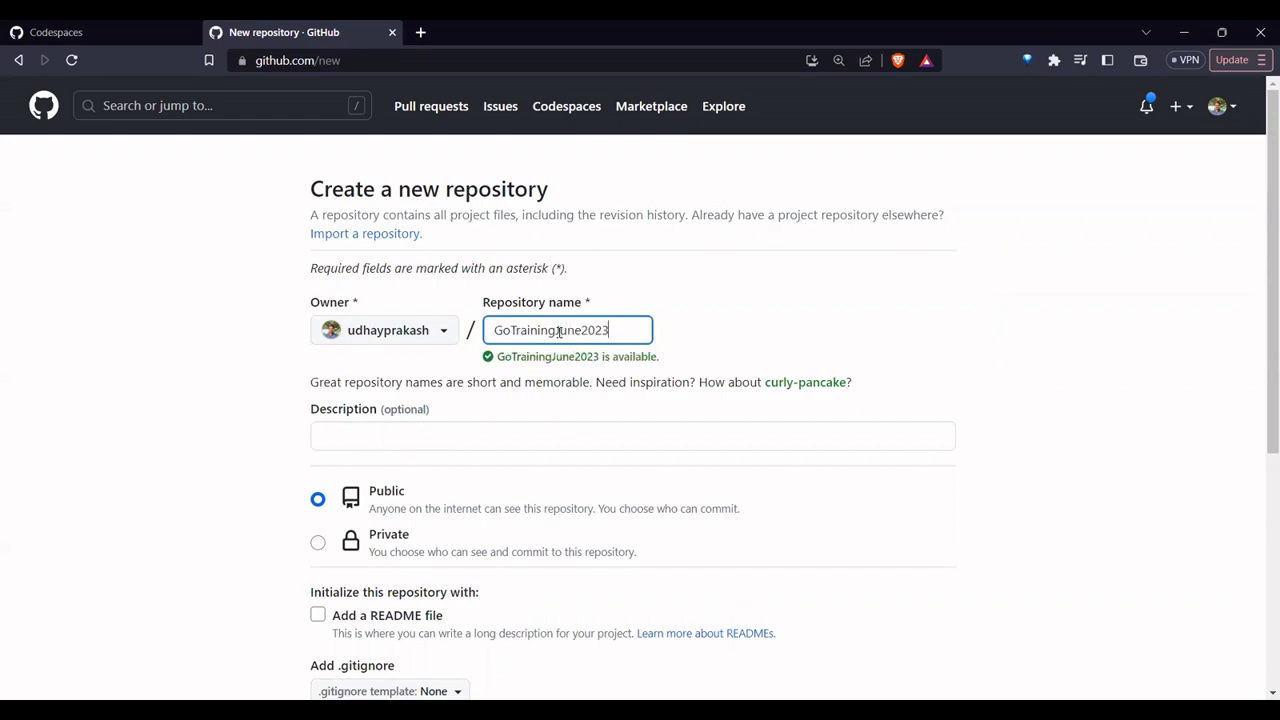
left_click(418, 432)
type("Go language Train")
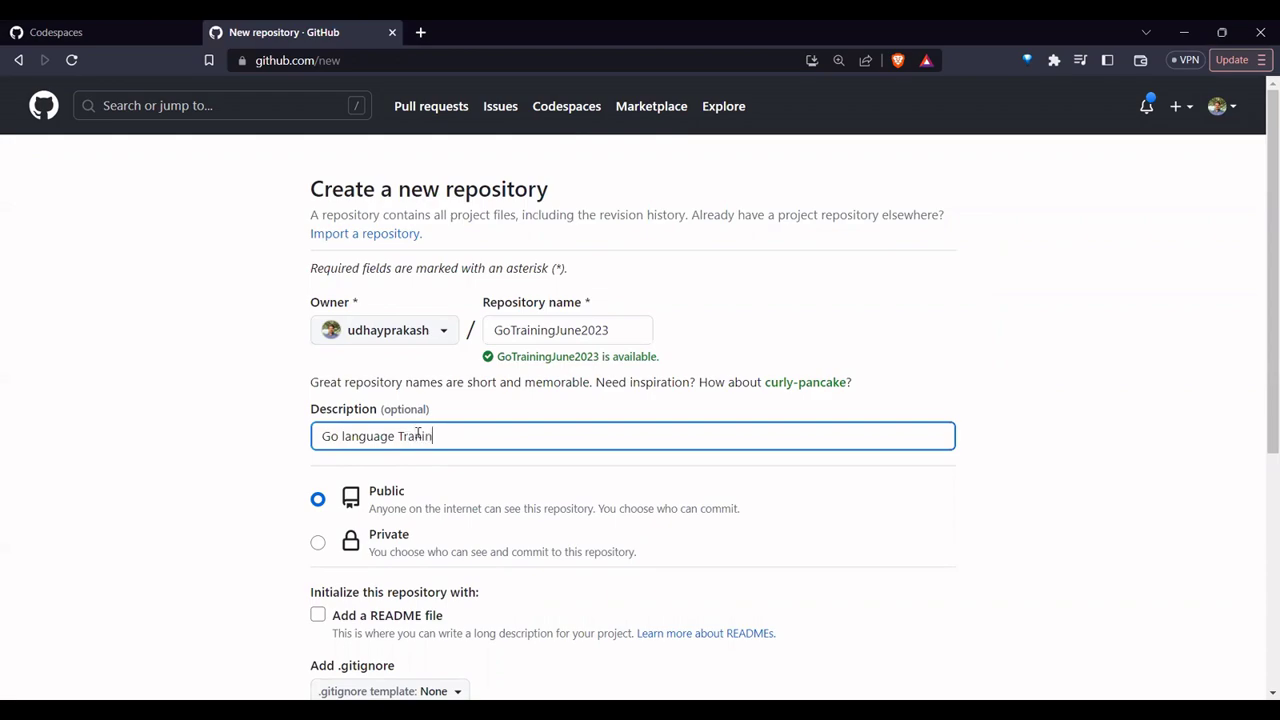
type("ing")
Step: Initialize the repository with a README file and the Go .gitignore template
scroll(418, 434, "down", 2)
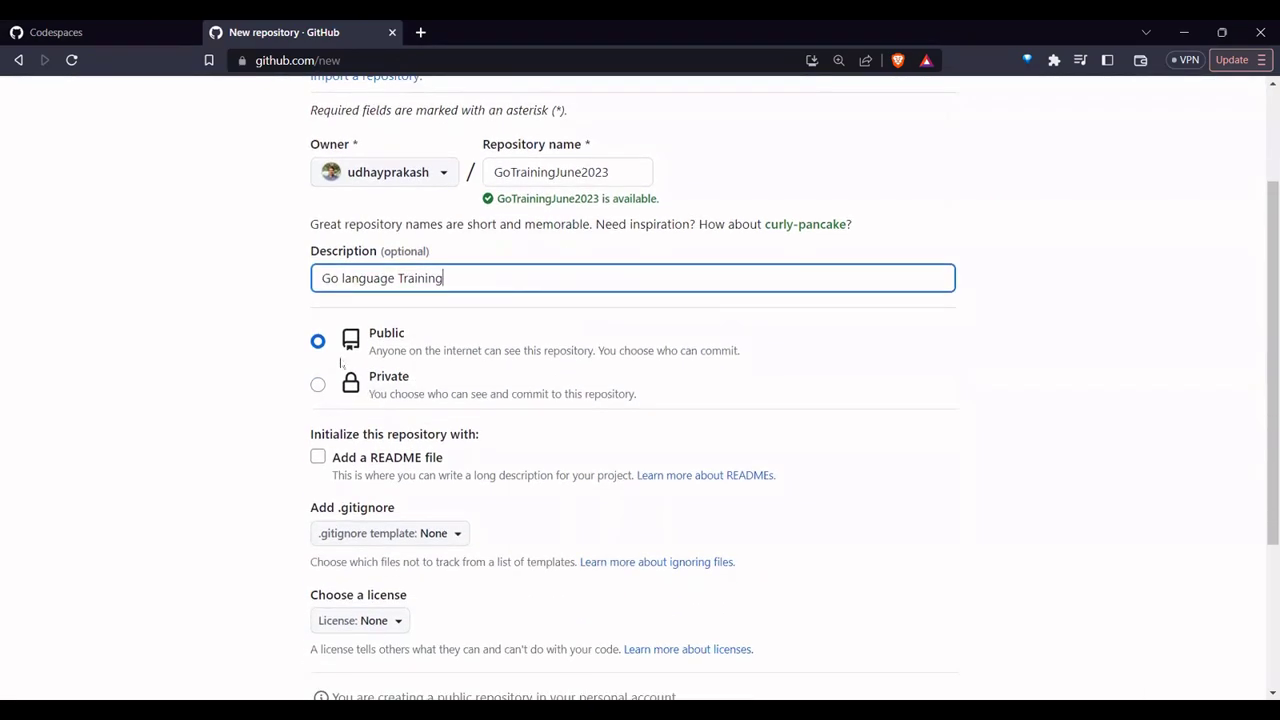
scroll(340, 363, "down", 1)
scroll(340, 363, "down", 1)
left_click(318, 266)
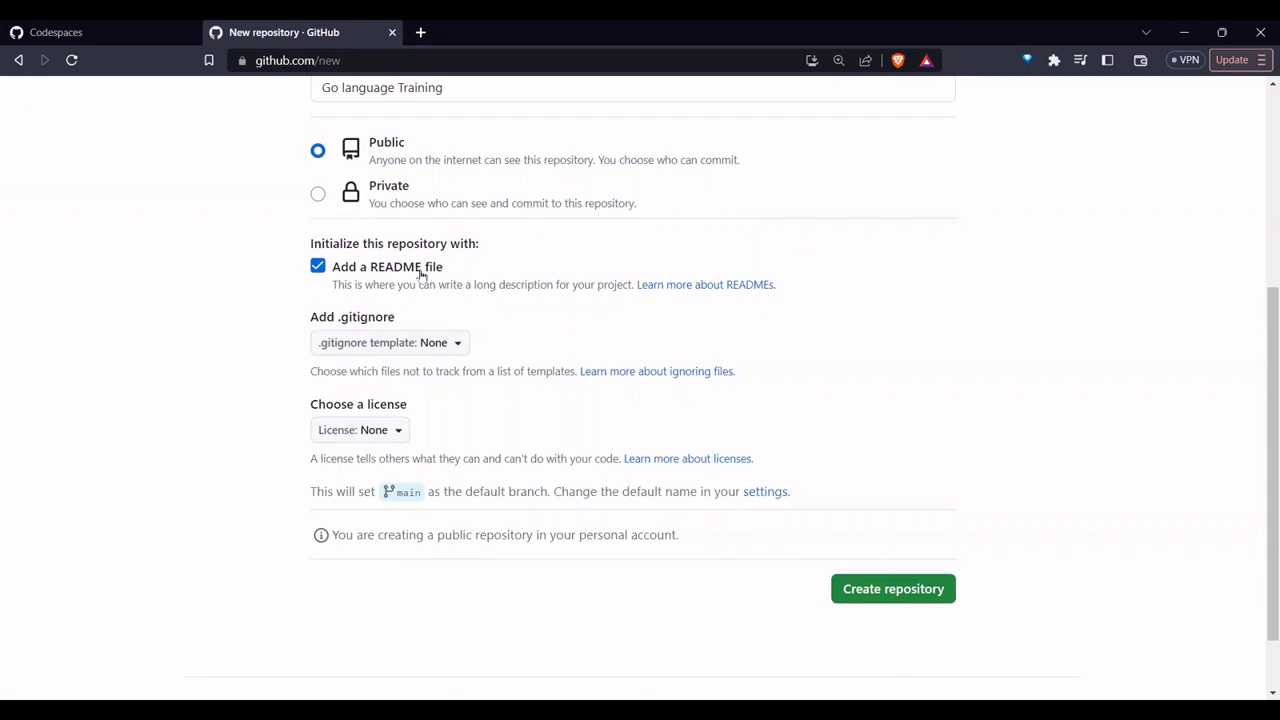
left_click(452, 344)
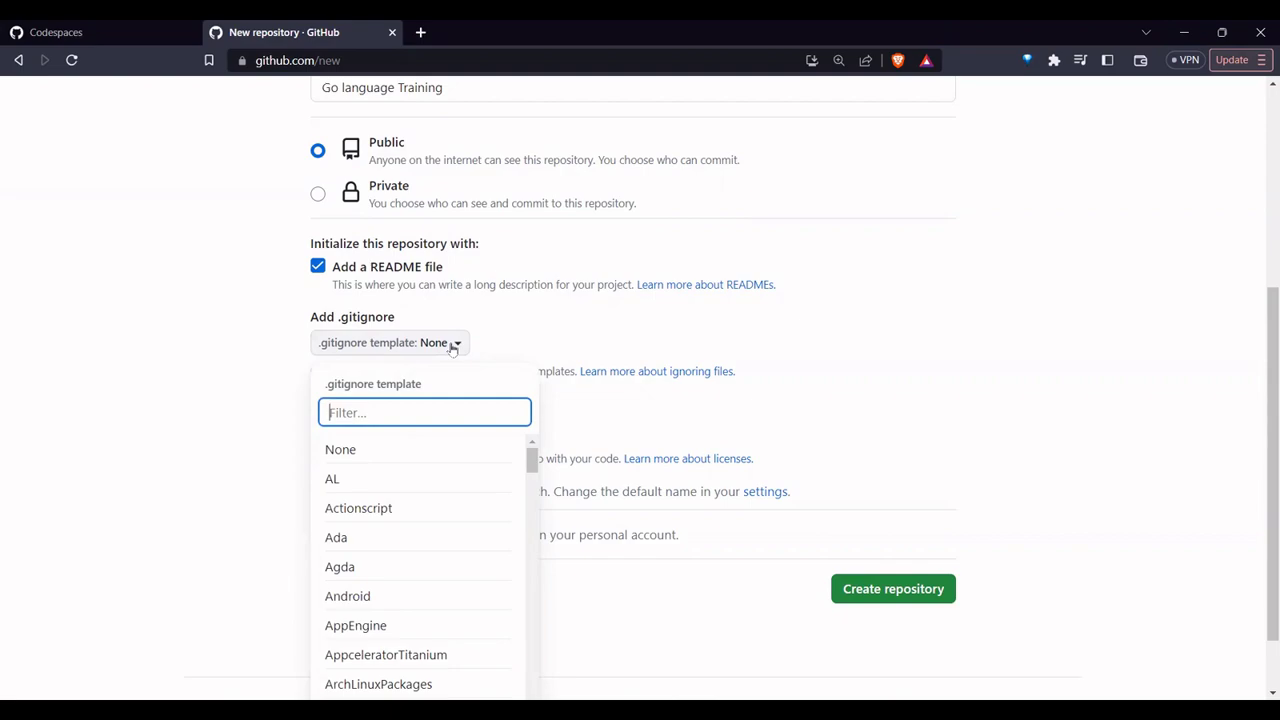
type("go")
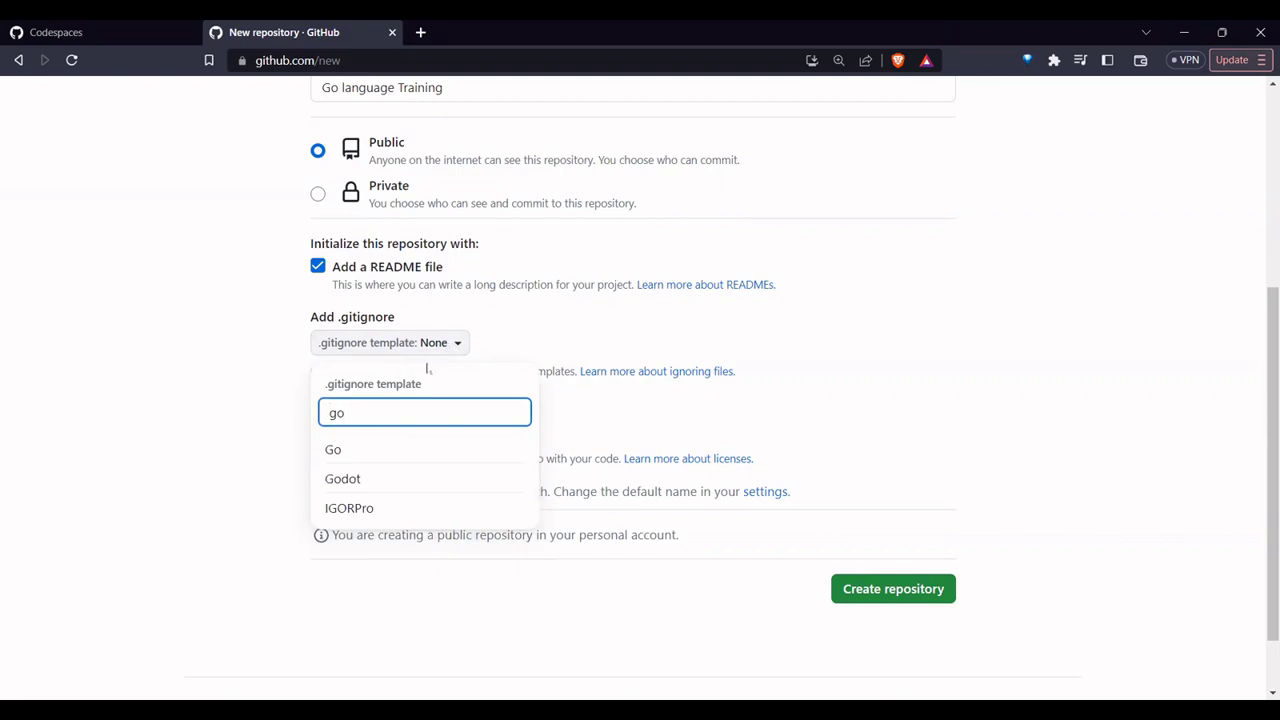
left_click(334, 449)
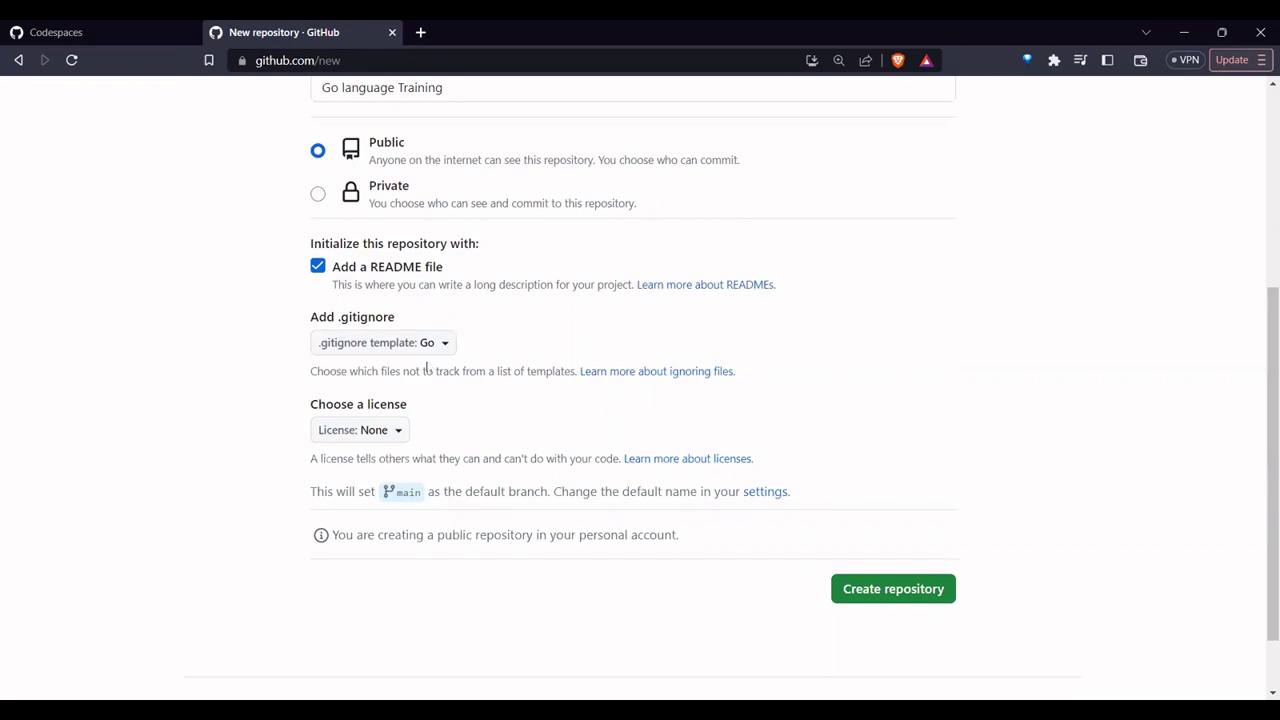
Step: Choose the Apache License 2.0 for the repository and create it
scroll(427, 368, "down", 1)
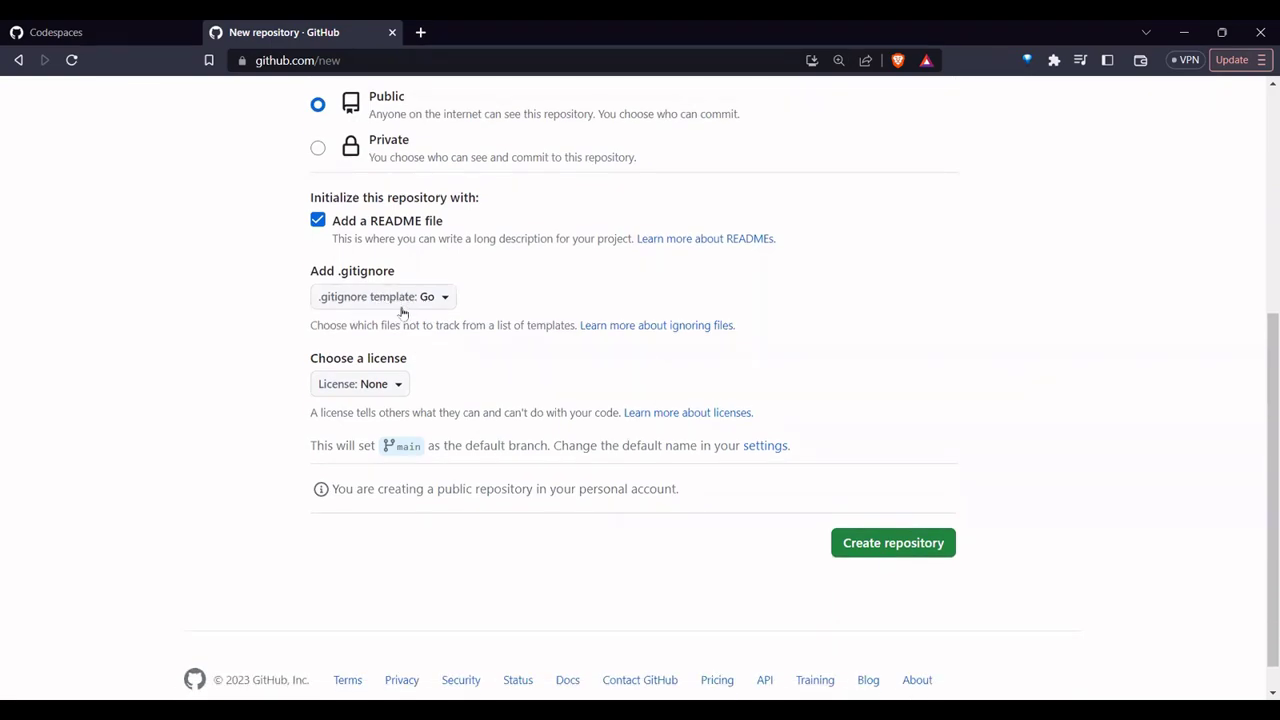
left_click(384, 384)
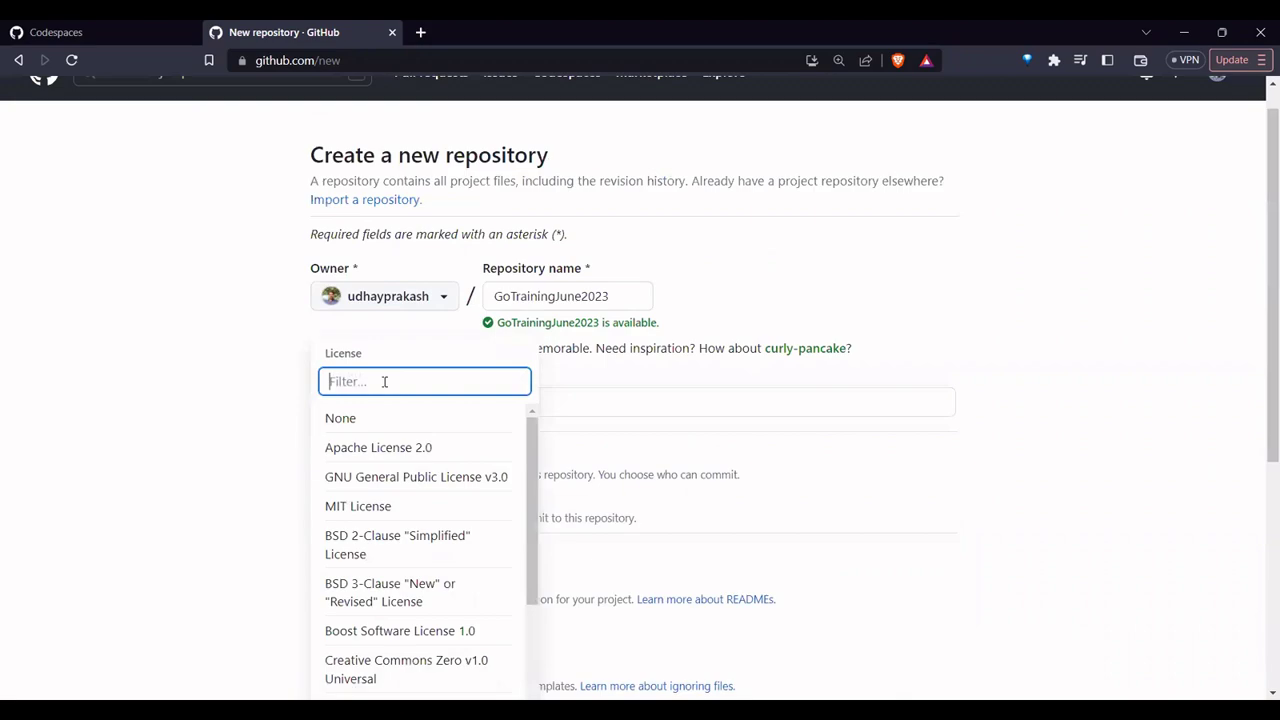
scroll(394, 457, "down", 3)
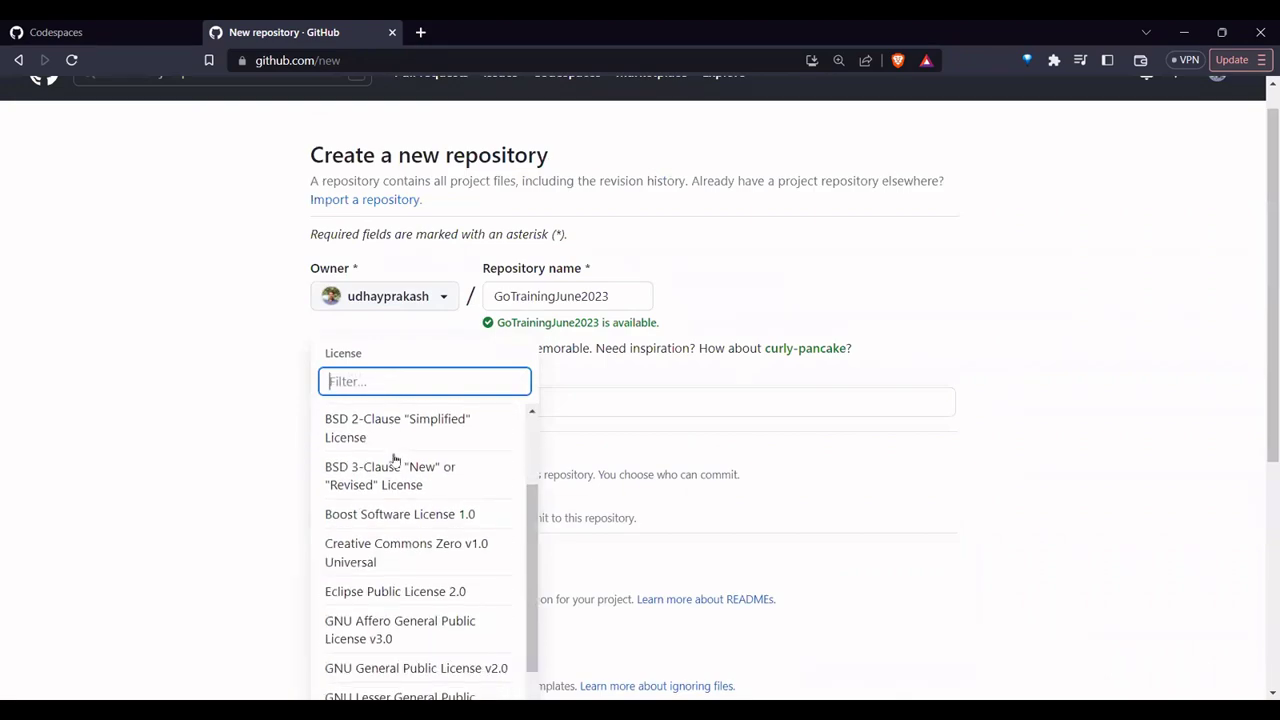
scroll(394, 460, "up", 3)
scroll(610, 447, "down", 1)
scroll(610, 447, "down", 1)
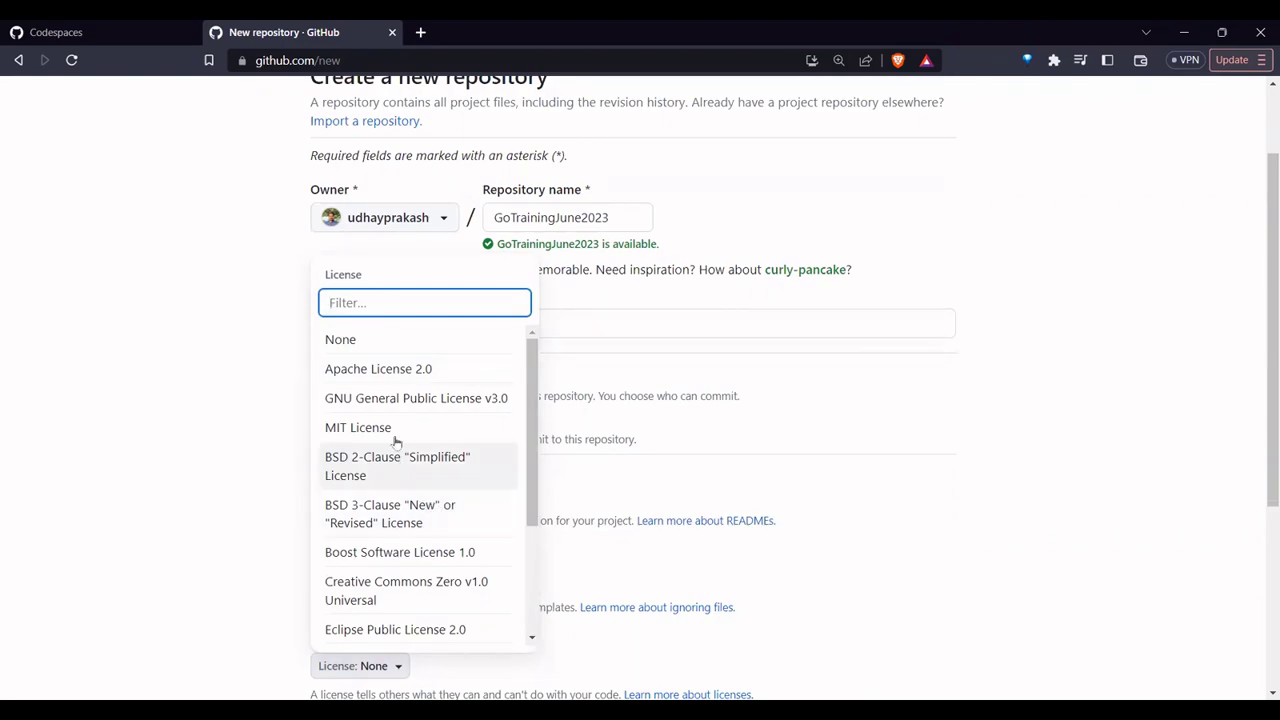
left_click(450, 381)
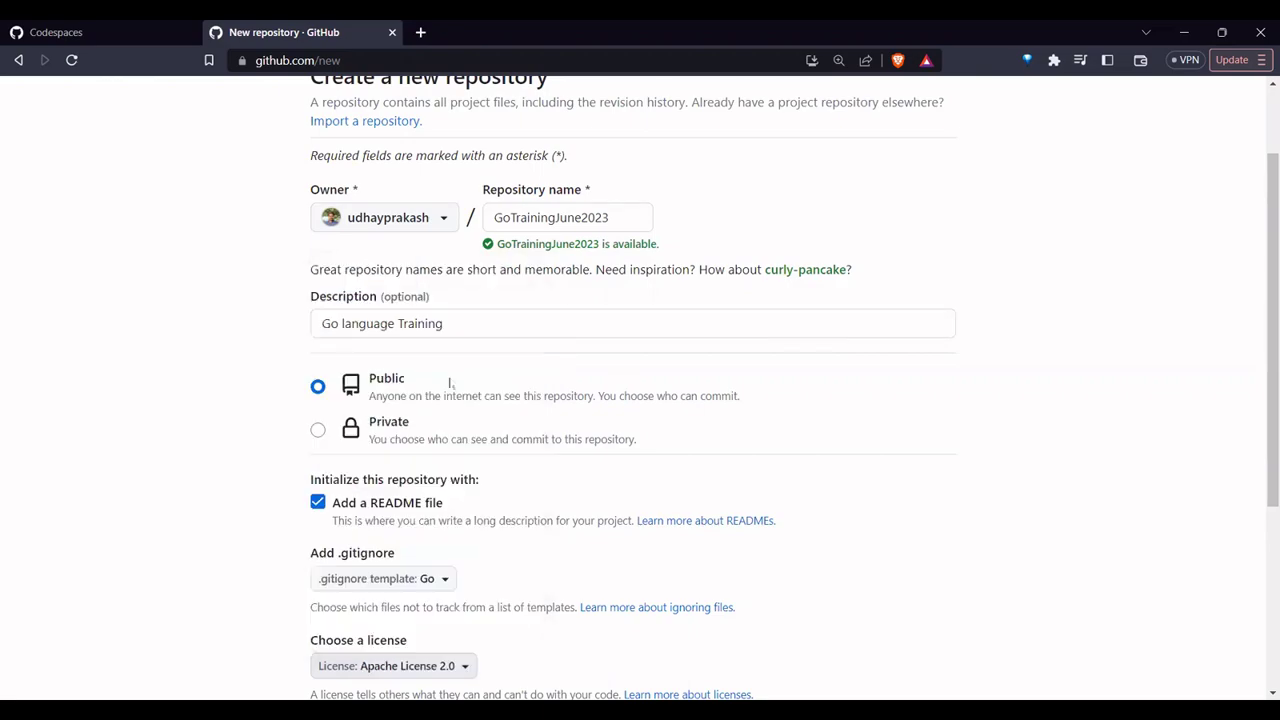
scroll(449, 381, "down", 3)
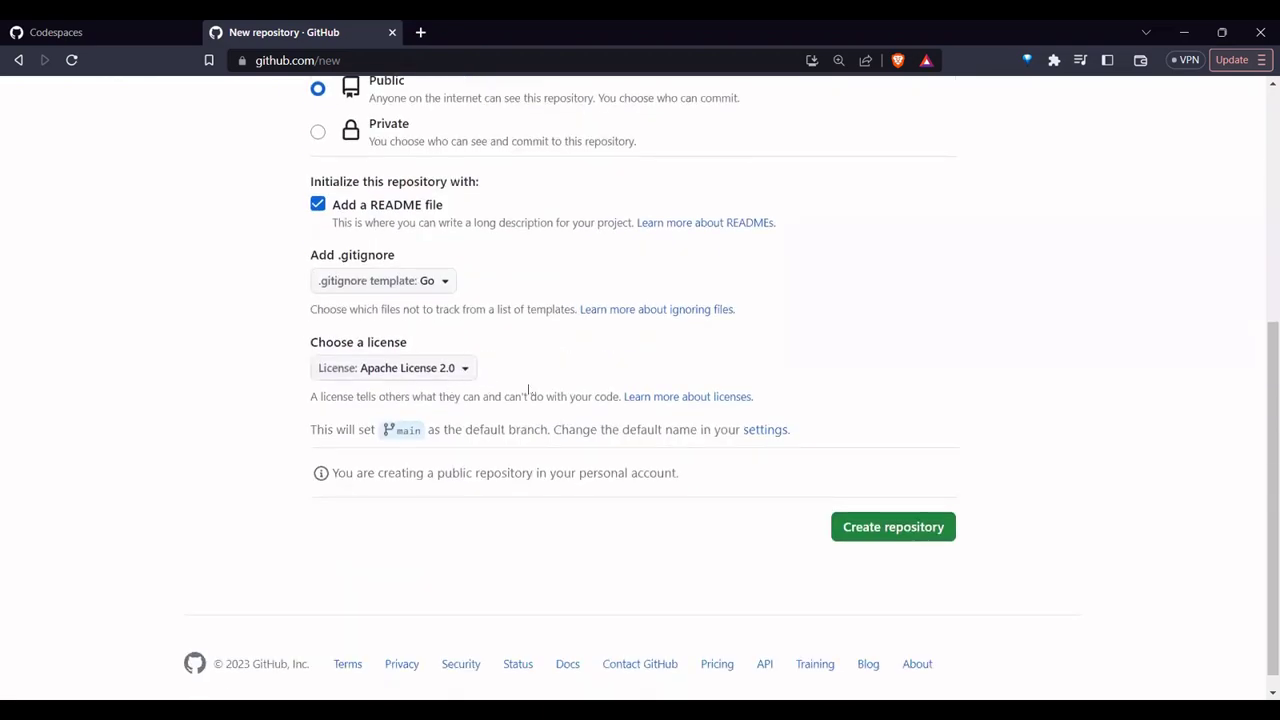
left_click(896, 536)
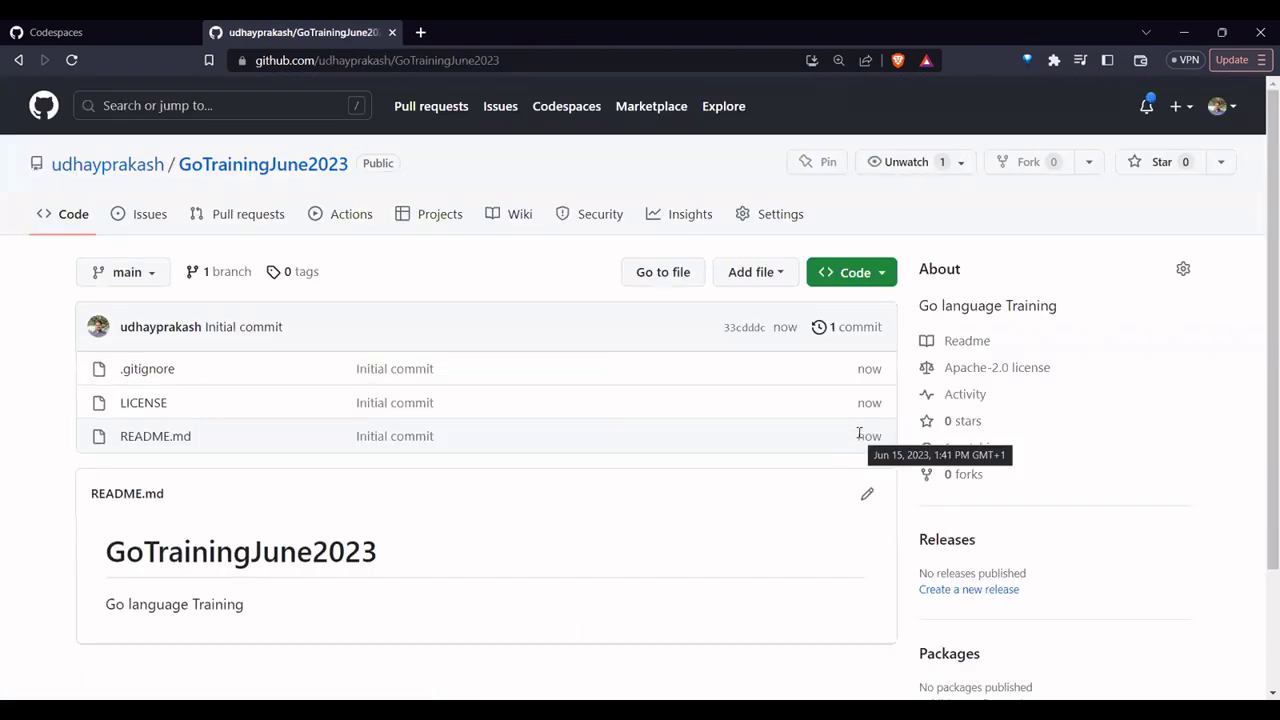
Step: Create a codespace on the main branch of the GoTrainingJune2023 repository
left_click(886, 276)
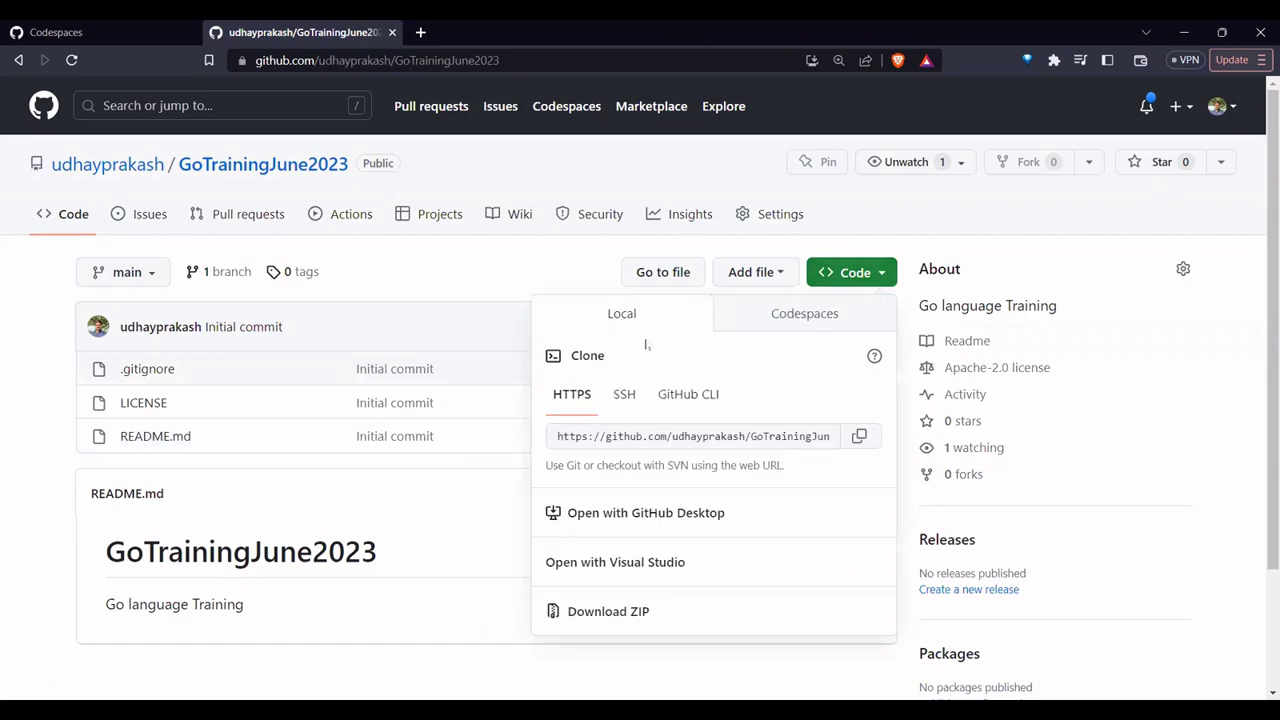
left_click(651, 440)
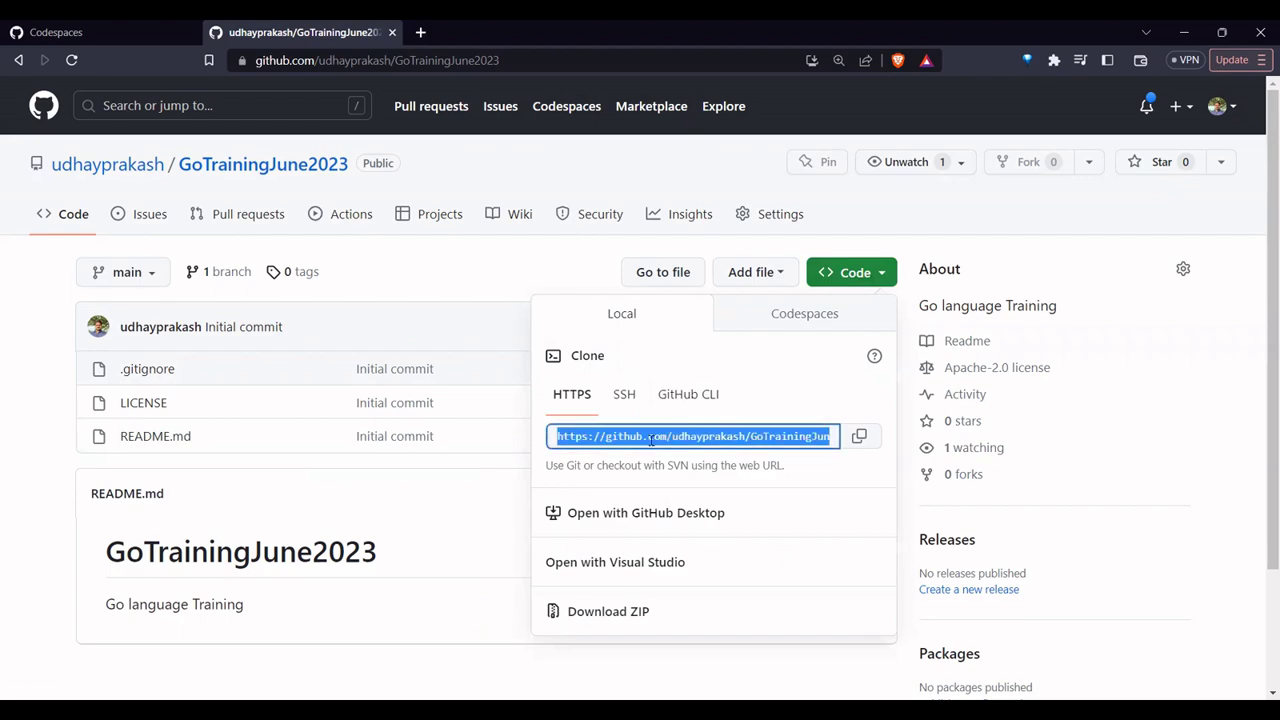
left_click(796, 322)
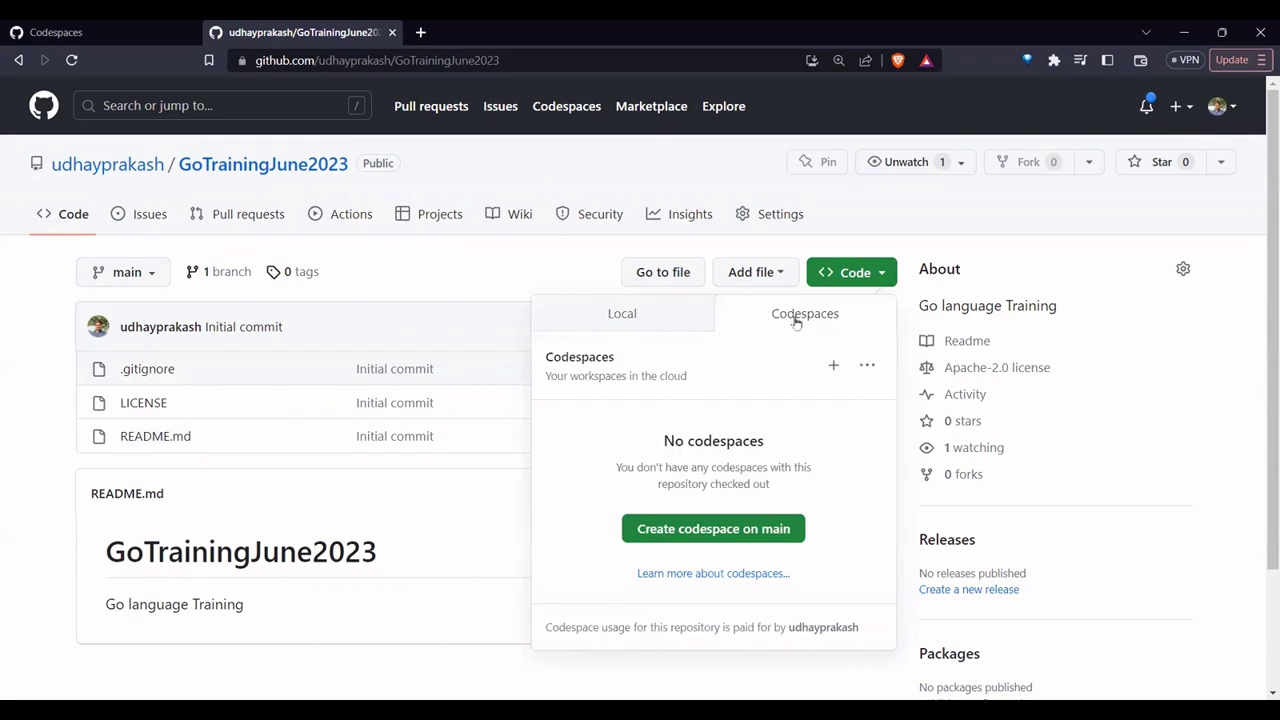
scroll(796, 322, "down", 2)
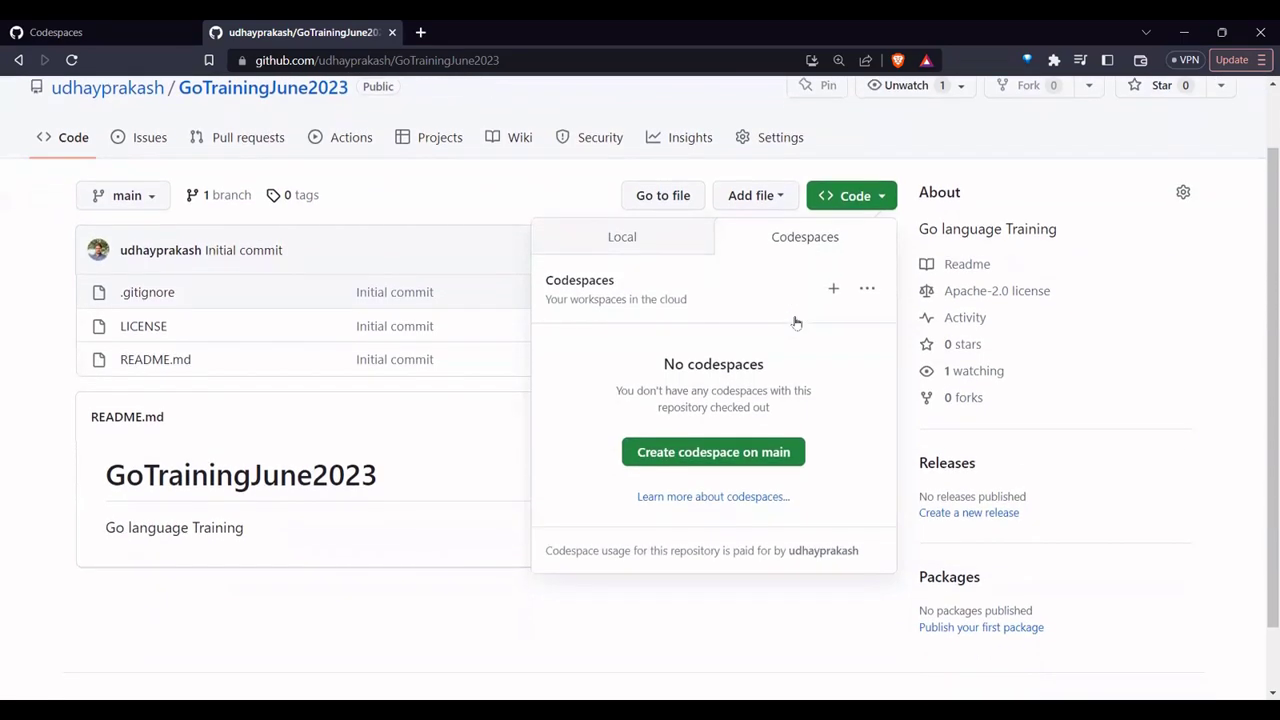
left_click(692, 455)
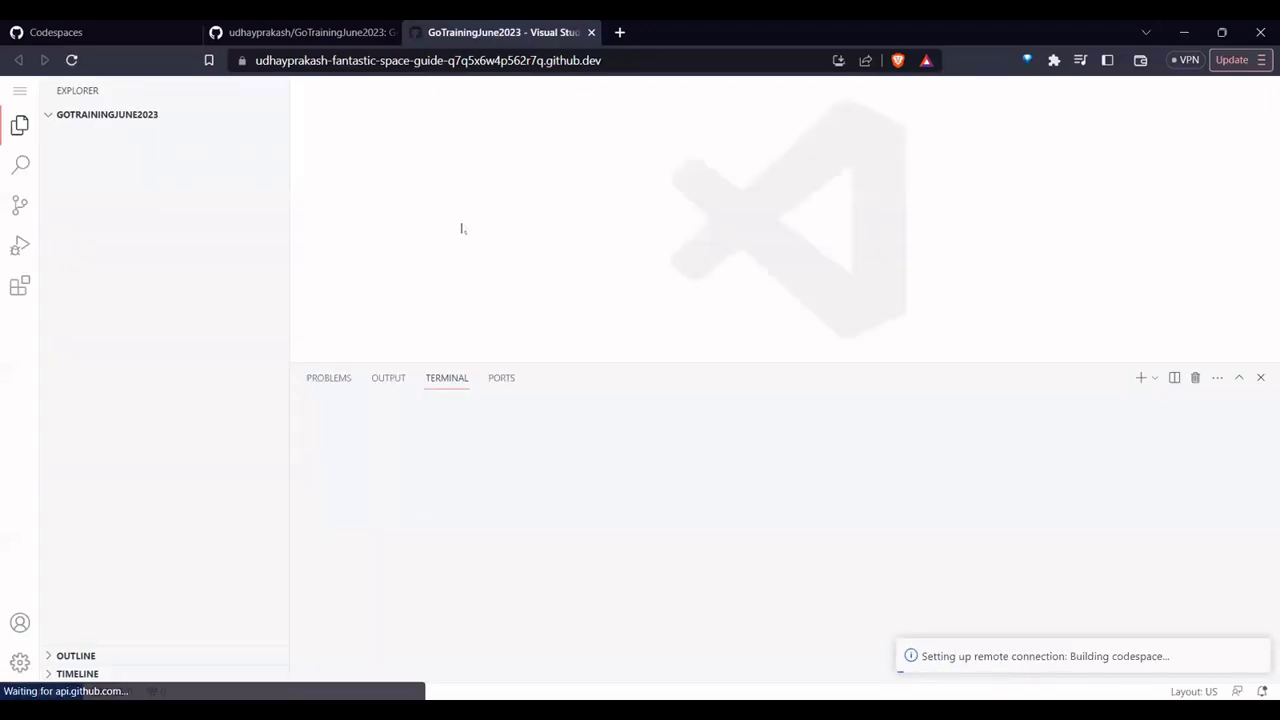
Step: Check the list of branches on the GoTrainingJune2023 repository page
left_click(338, 25)
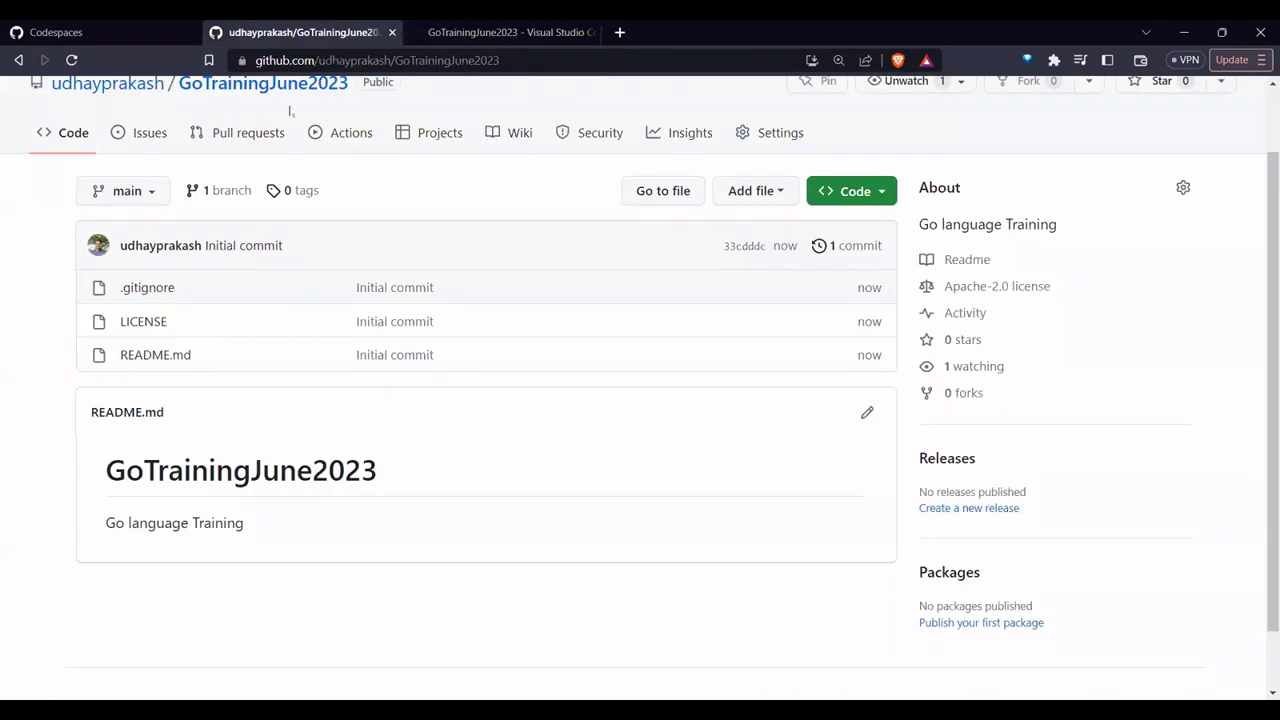
left_click(152, 192)
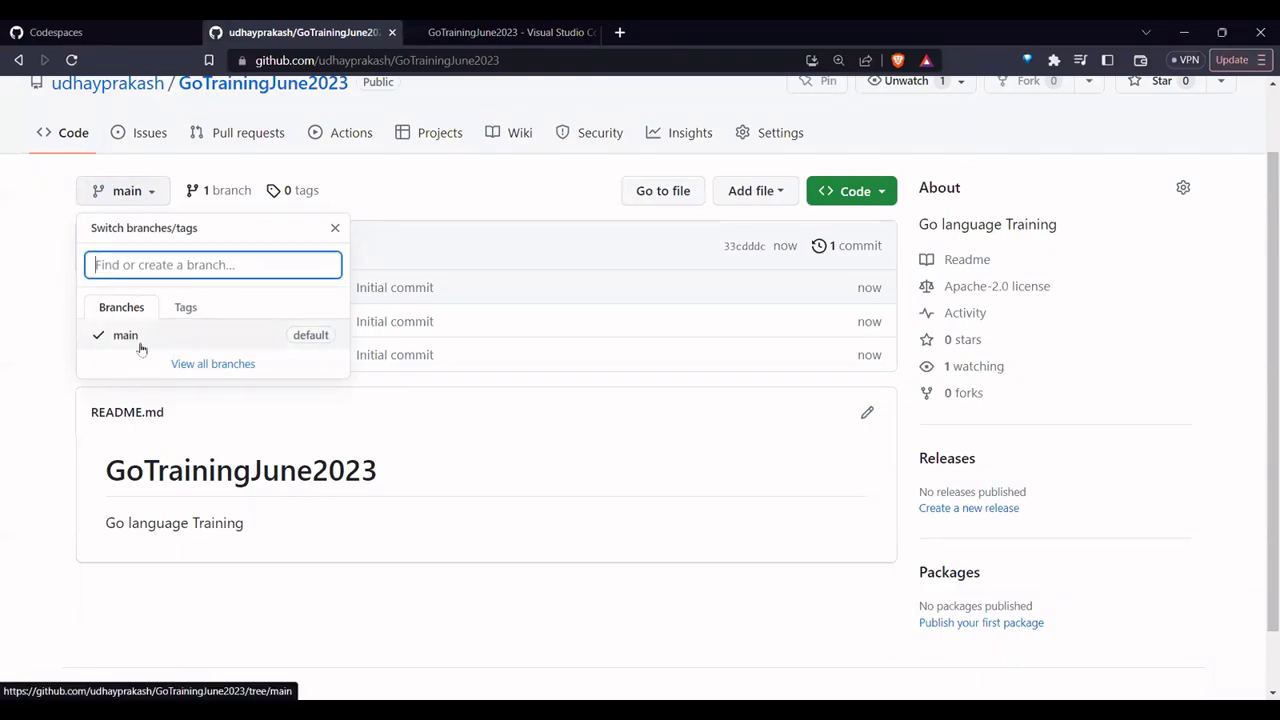
left_click(36, 380)
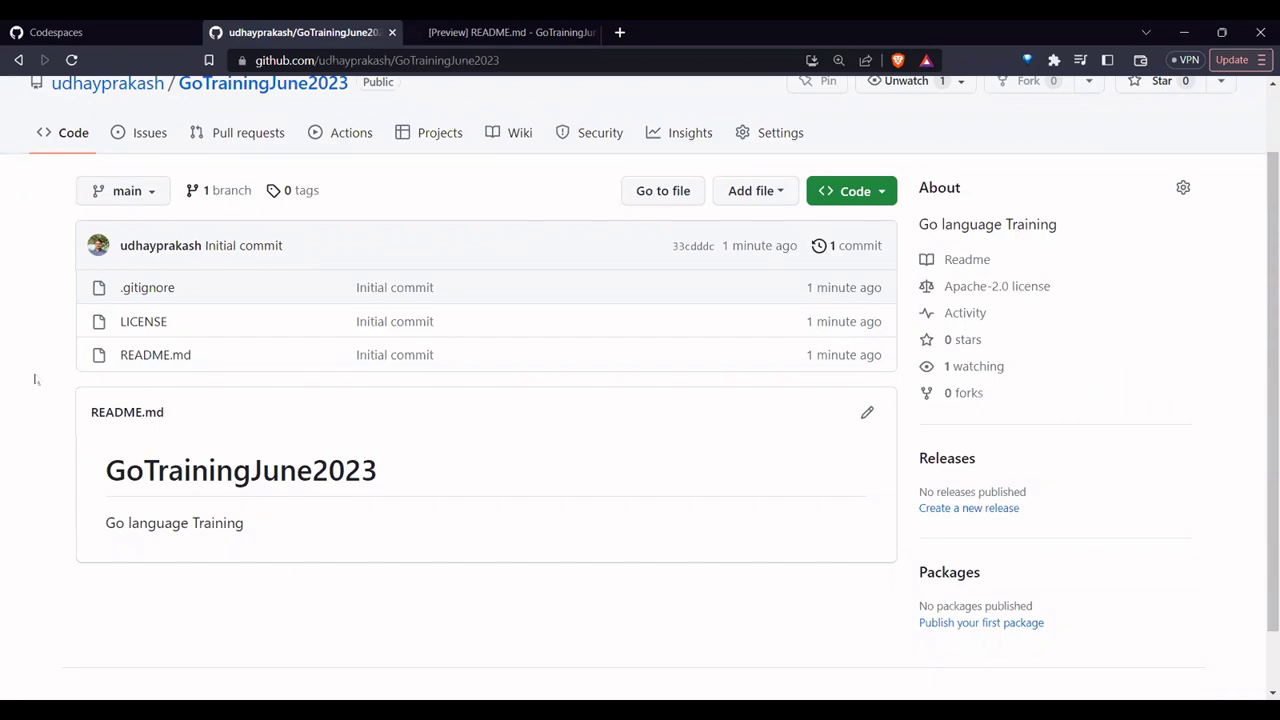
Step: Return to the GoTrainingJune2023 codespace and clear its terminal
left_click(540, 30)
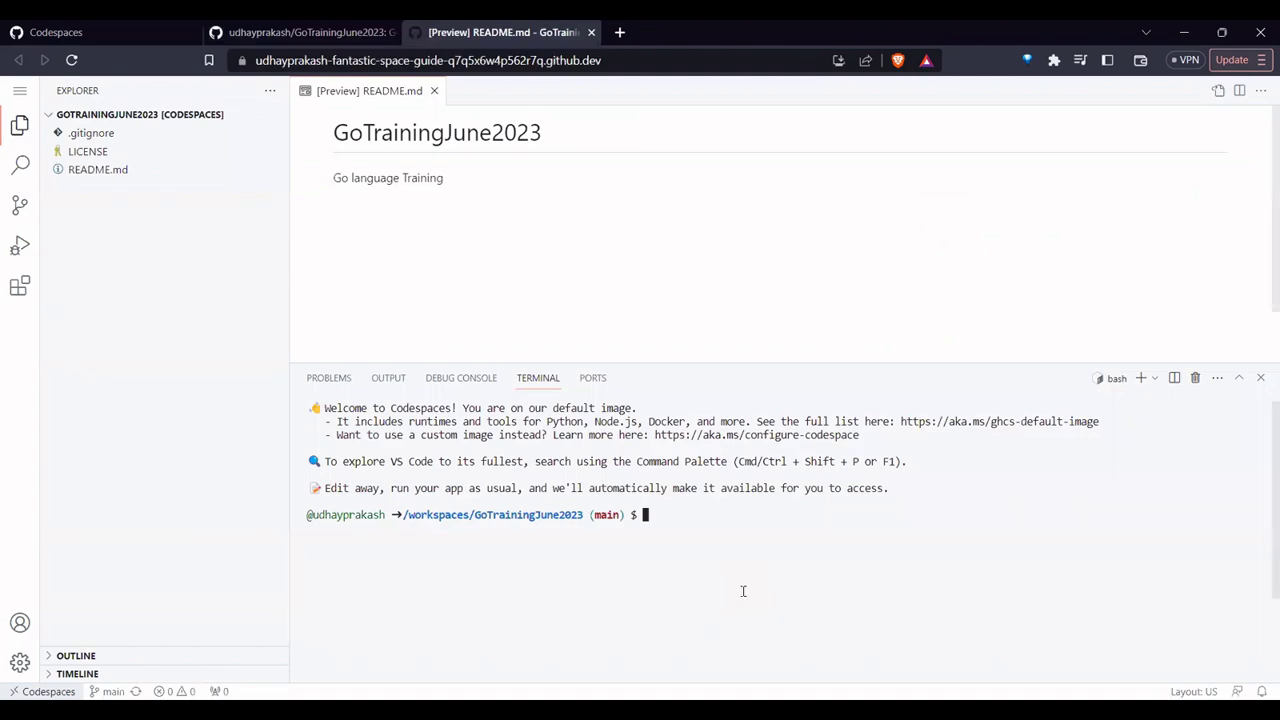
type("cls")
key("Return")
type("clear")
key("Return")
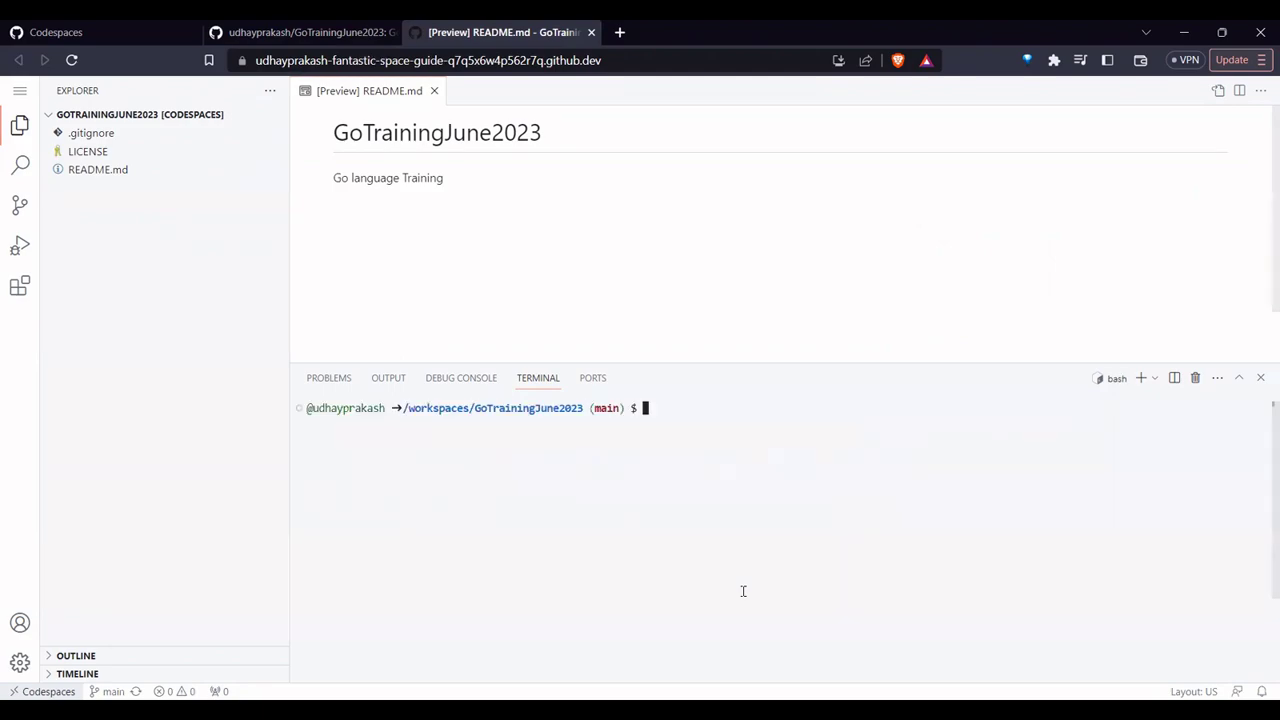
Step: List the repository's local Git branches in the terminal and examine which one is current
type("git br")
type("anch")
key("Return")
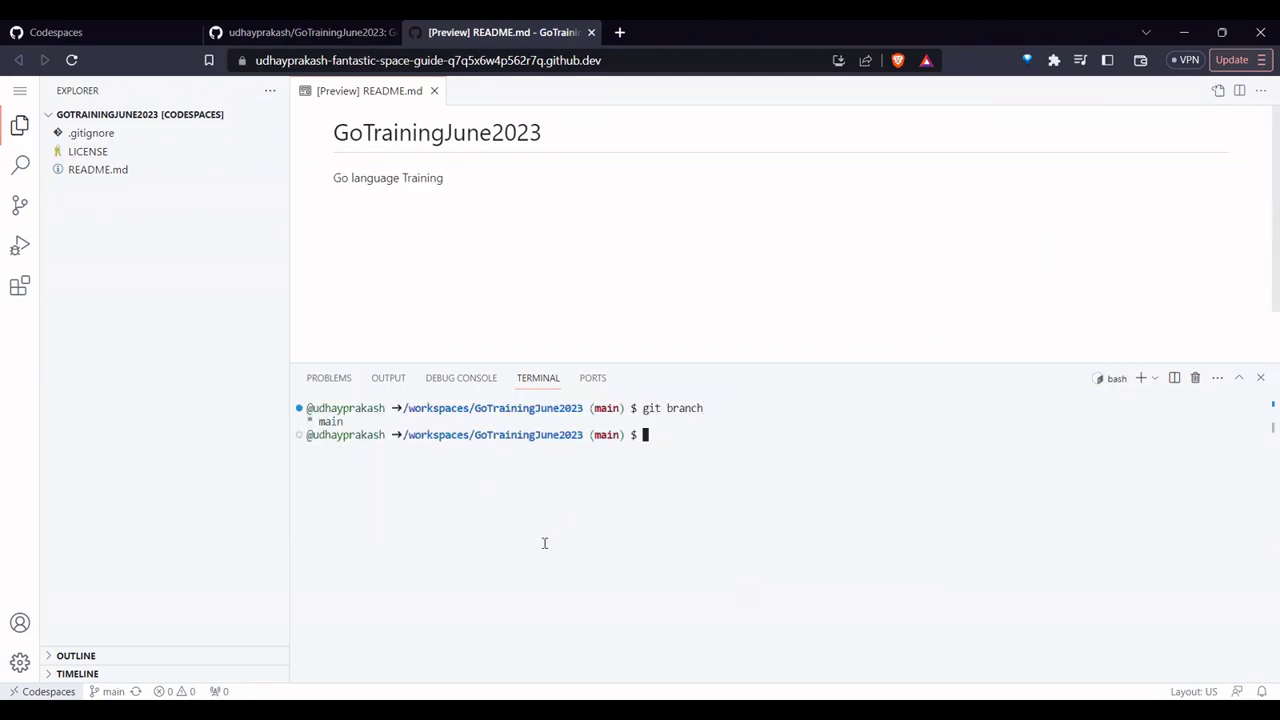
left_click_drag(316, 421, 419, 421)
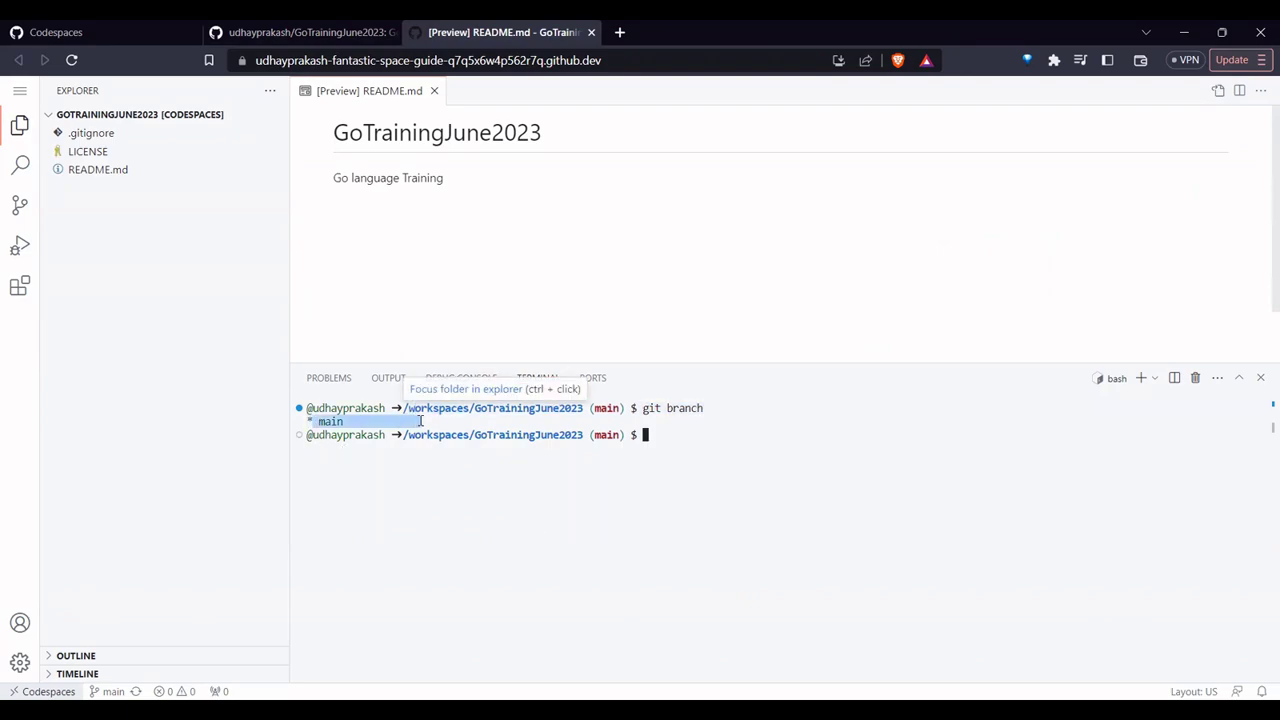
left_click(947, 492)
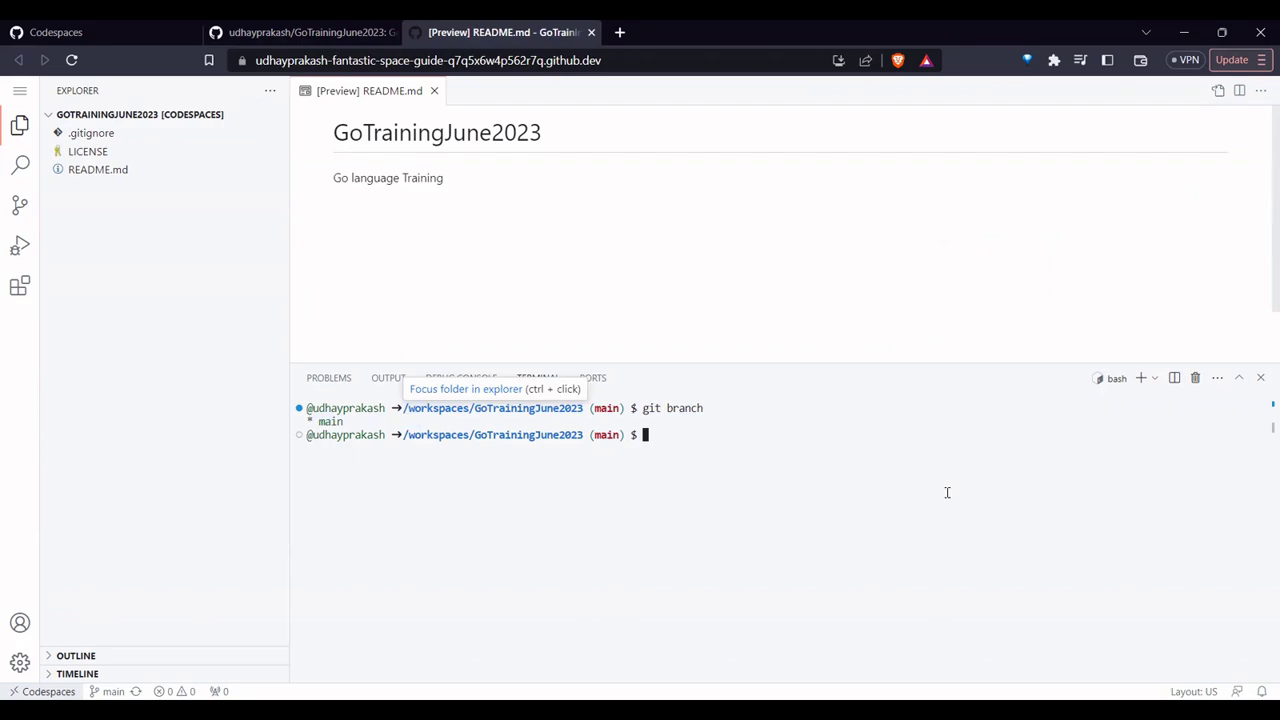
Step: Create a Git branch named class01 and switch to it with git checkout -b
type("git ")
type("br")
key("BackSpace")
key("BackSpace")
type("checkout -b class01")
key("Return")
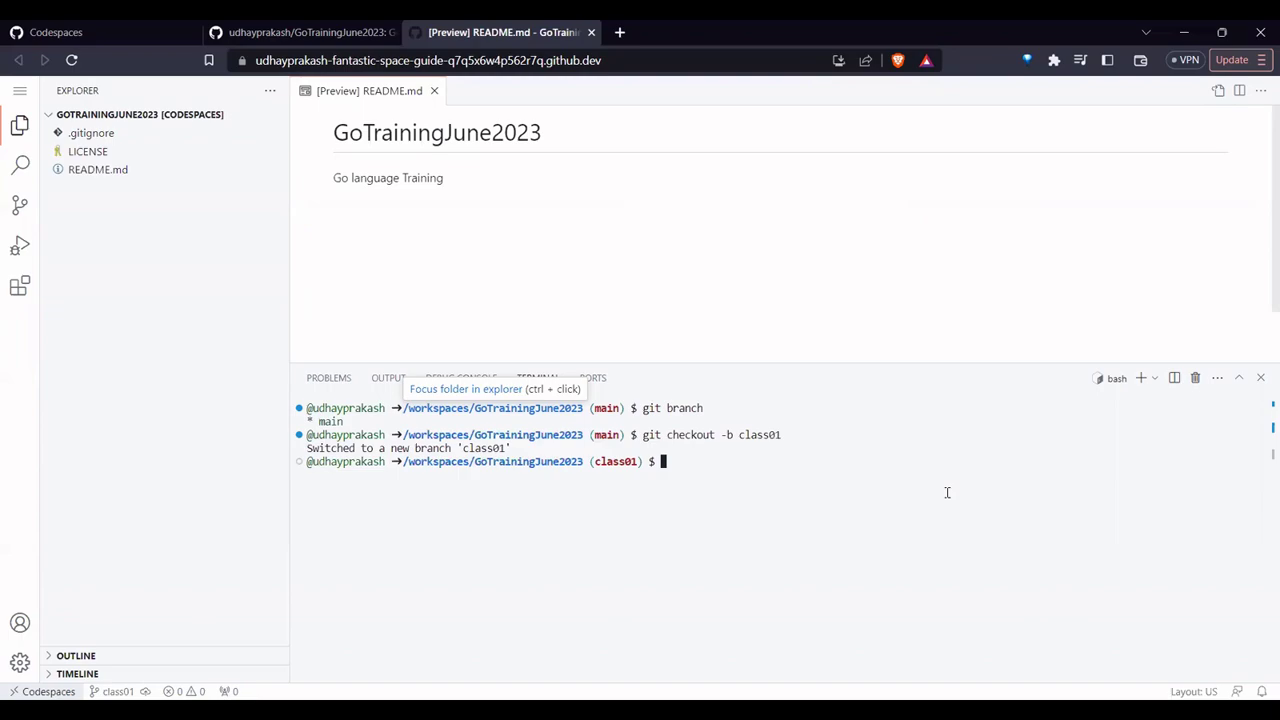
Step: Examine the executed git checkout -b class01 command in the terminal, focusing on its -b option and branch name
left_click_drag(642, 435, 789, 432)
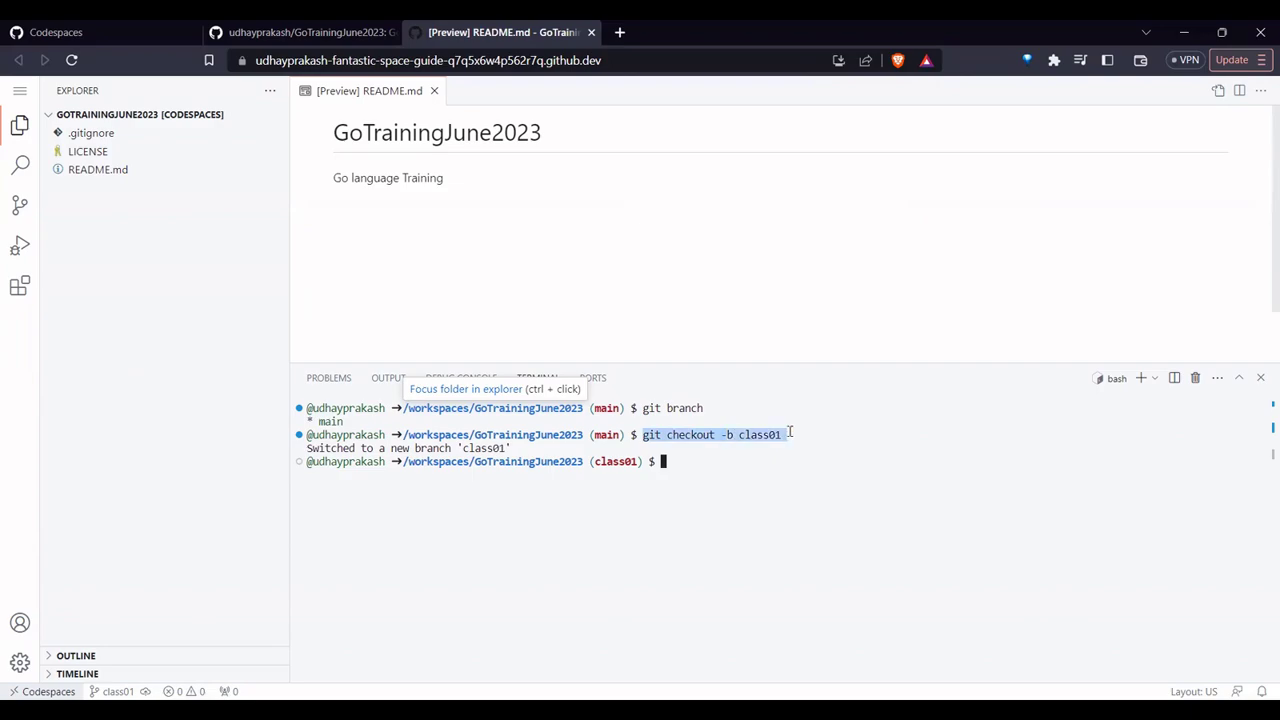
left_click_drag(790, 432, 784, 434)
triple_click(725, 435)
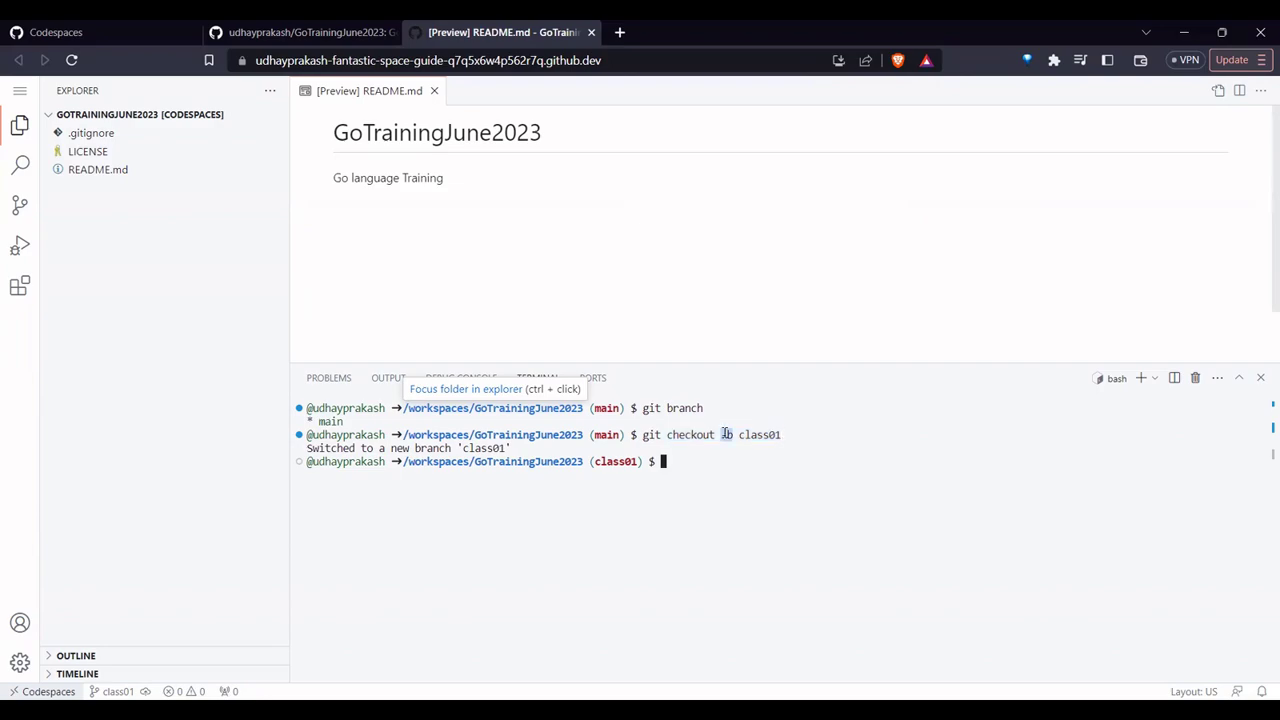
double_click(725, 435)
left_click(714, 434)
left_click_drag(714, 434, 792, 433)
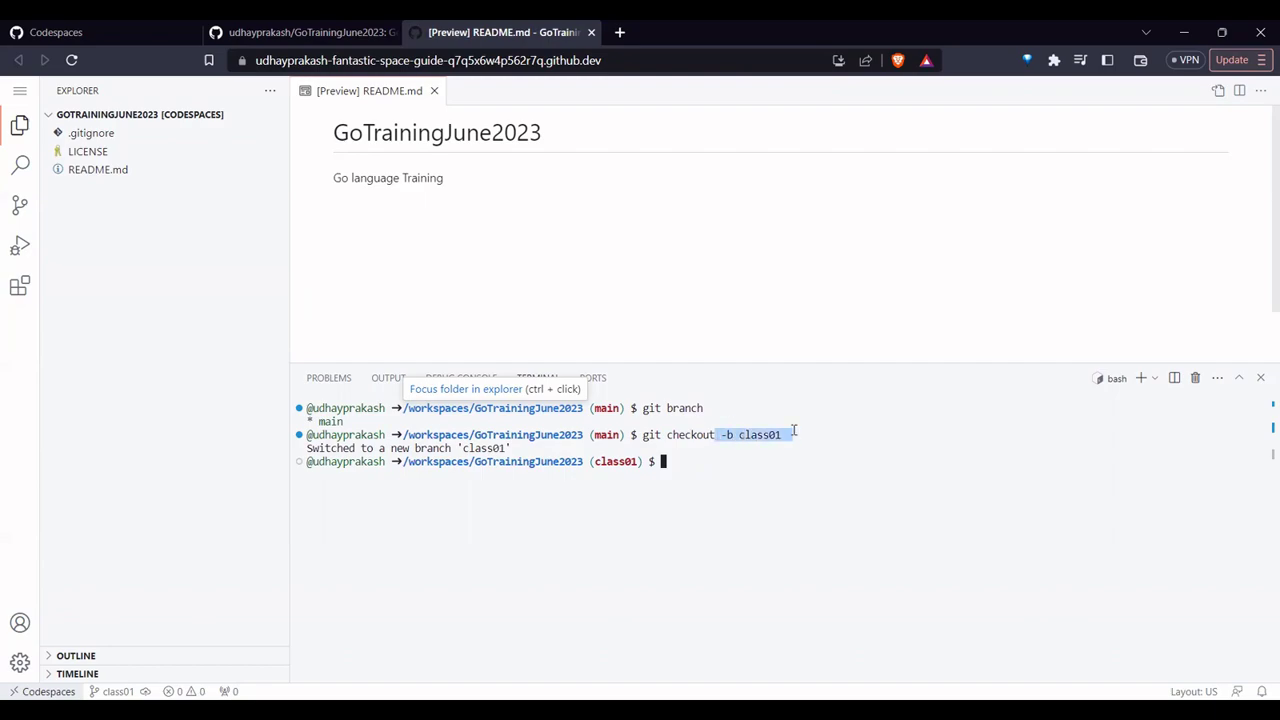
Step: Run git branch from the class01 branch and examine the listed local branches
left_click(750, 472)
type("git branch")
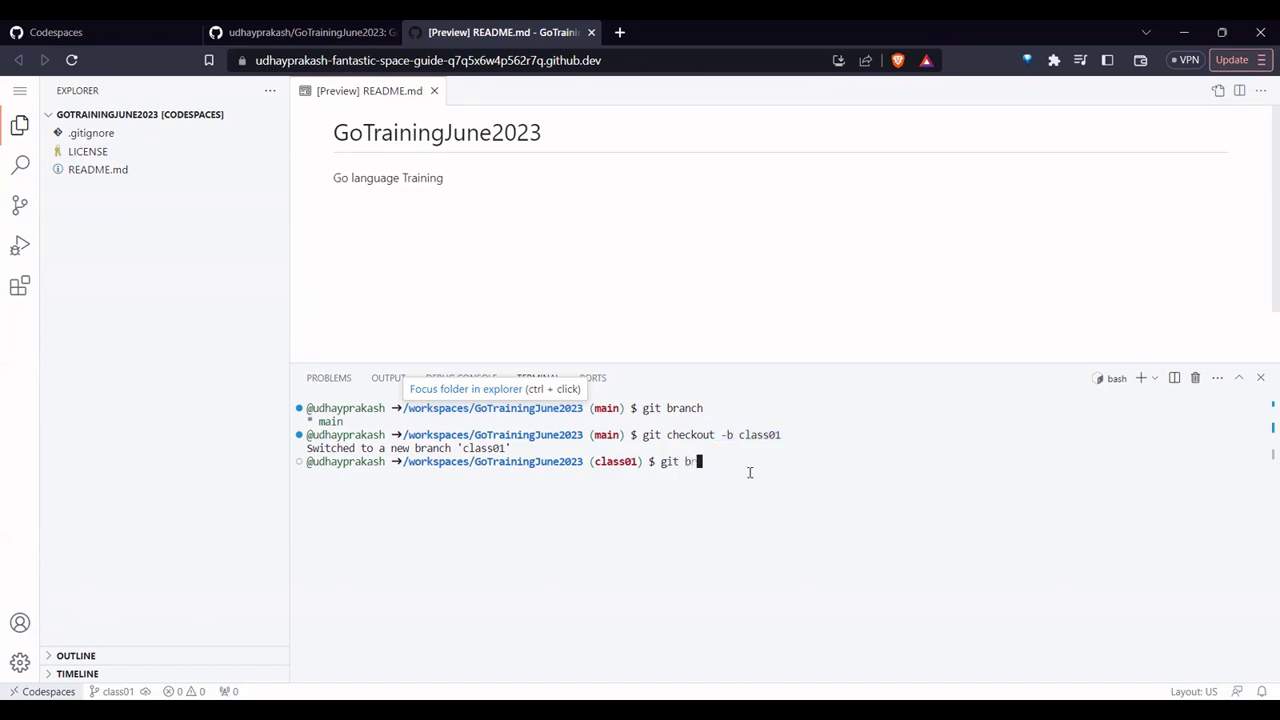
key("Return")
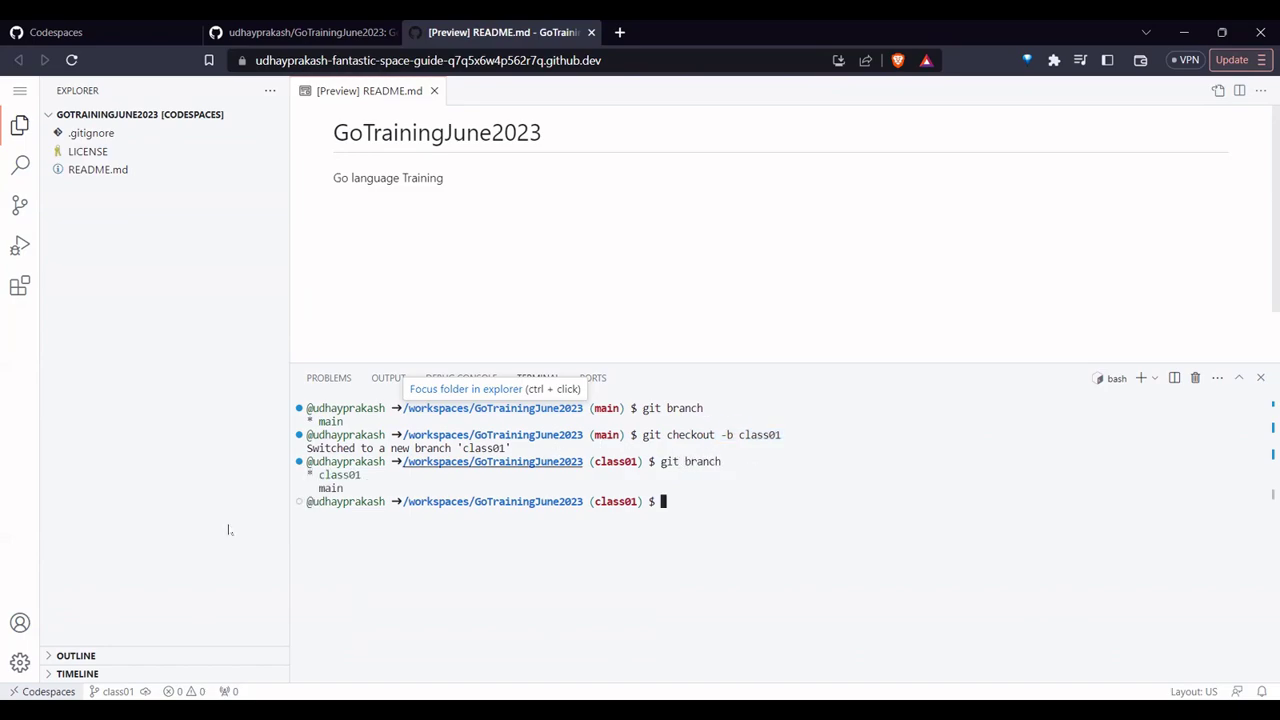
left_click_drag(310, 470, 392, 486)
left_click(427, 487)
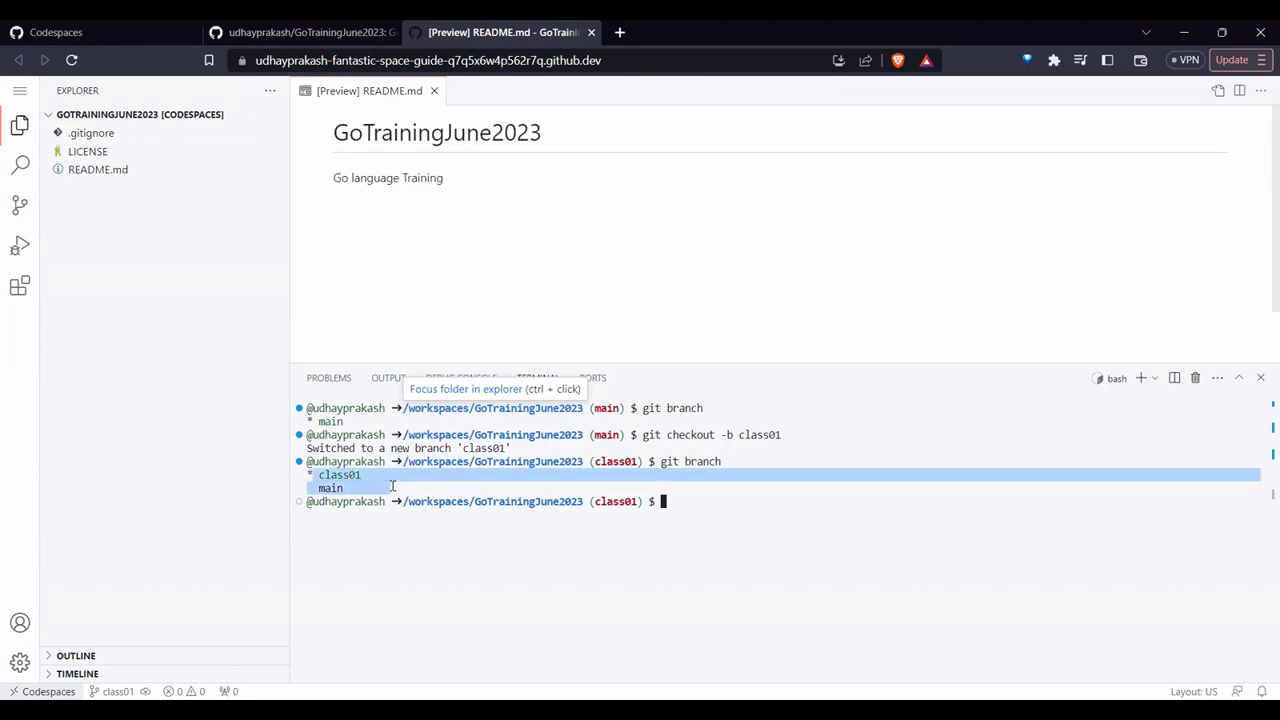